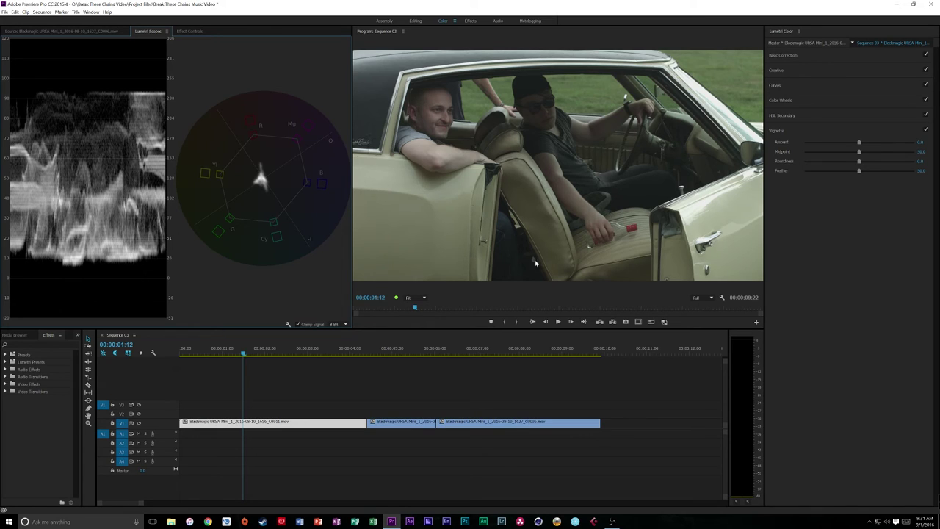
Show the Basic Correction settings for the first clip and park the playhead at 00:00:01:13.
left_click_drag(348, 353, 298, 378)
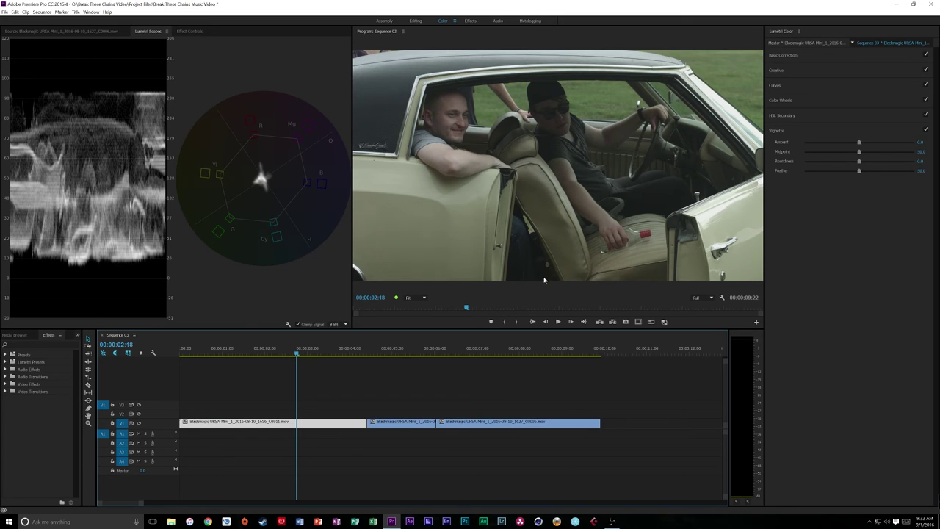
left_click(783, 57)
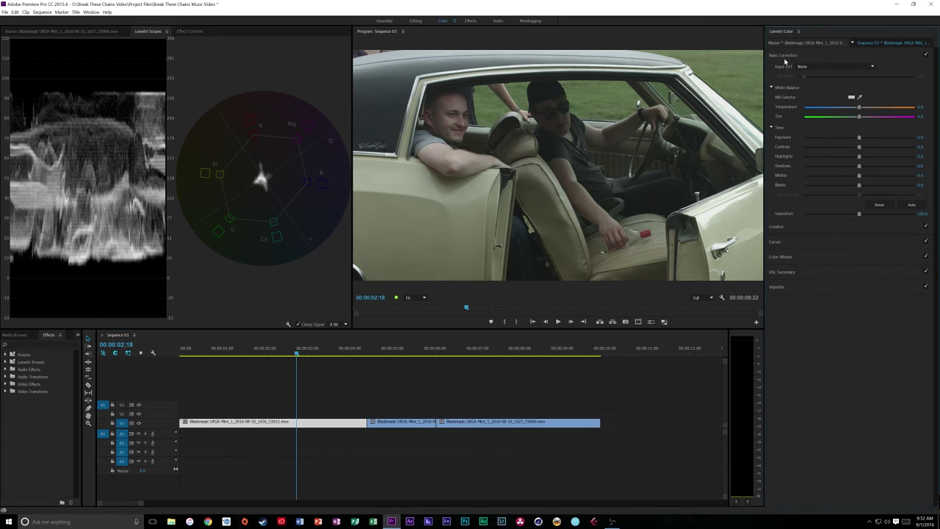
left_click_drag(273, 361, 244, 368)
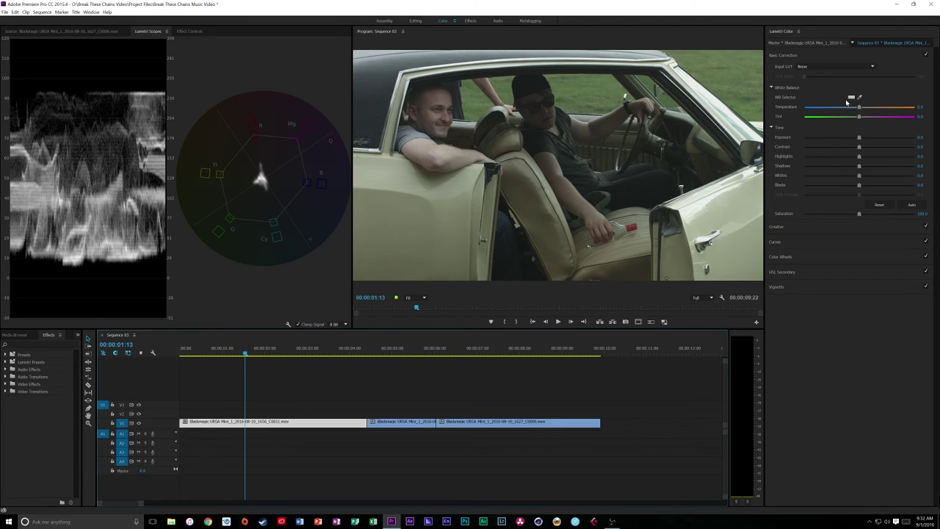
Try the AMIRA_Default_LogC2Rec709 input LUT on the car clip and undo it.
left_click(814, 67)
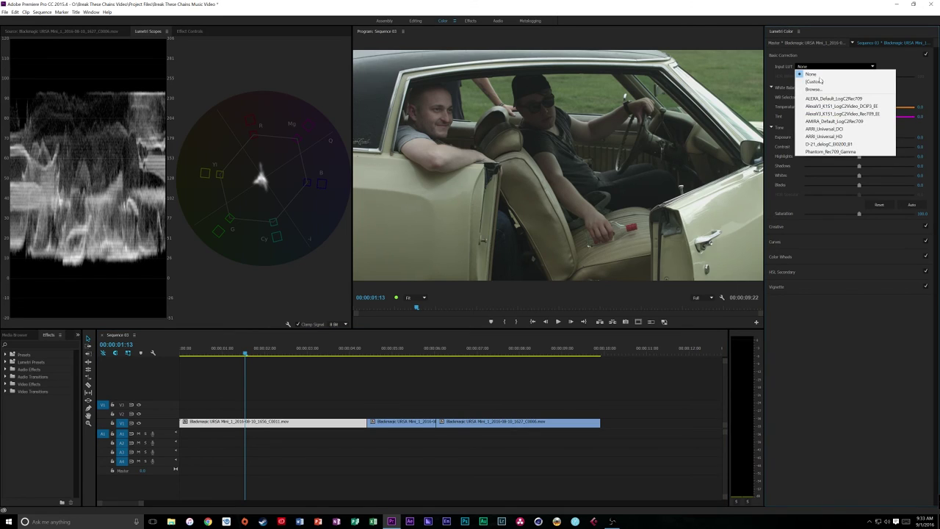
left_click(850, 122)
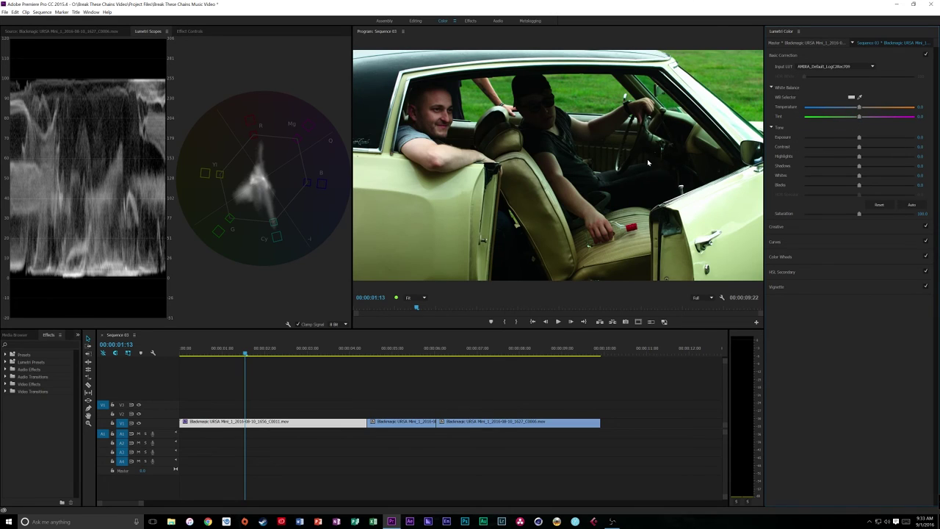
key("ctrl+z")
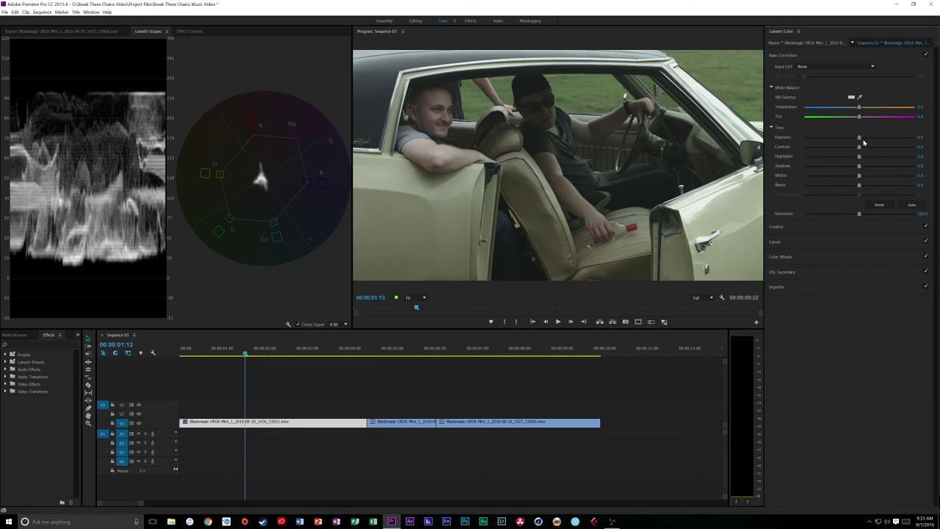
Adjust the car clip's basic correction to Contrast about 53, Shadows about 28, Blacks about -15 and Saturation about 167.
left_click_drag(860, 147, 889, 154)
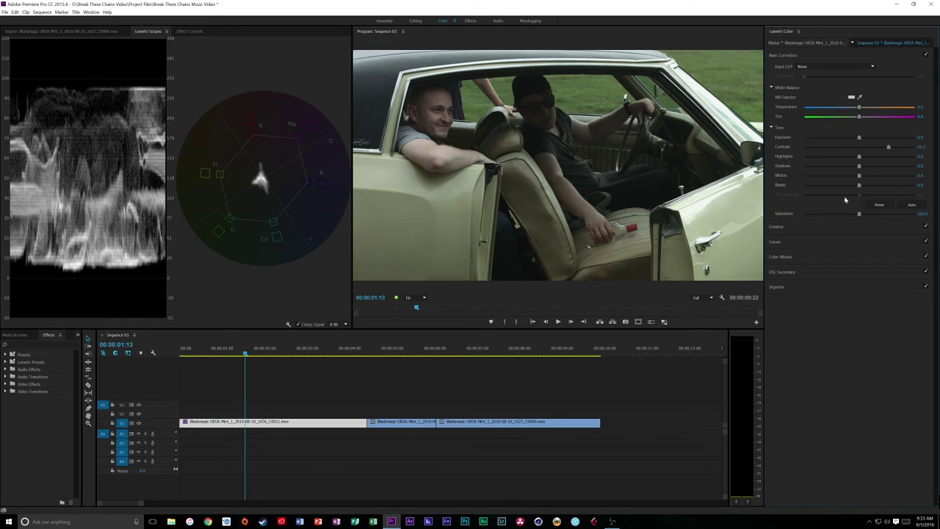
left_click_drag(859, 185, 874, 169)
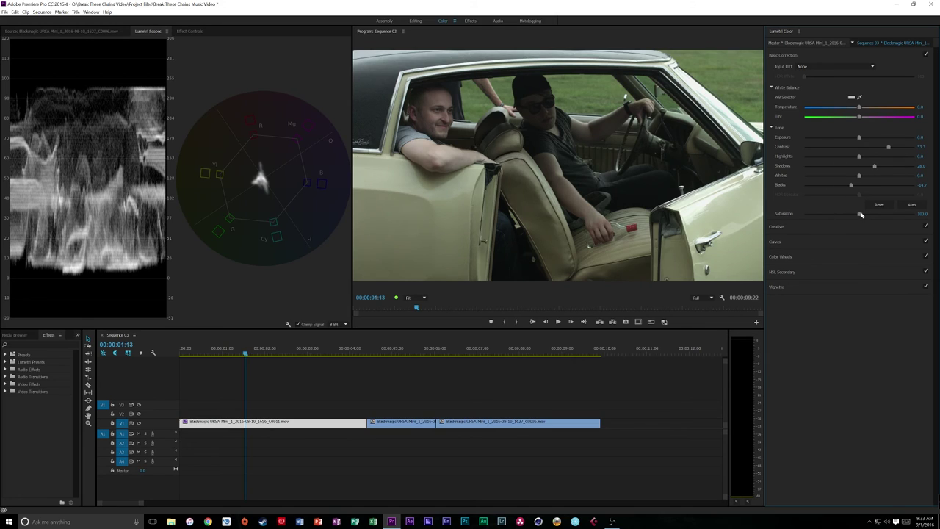
mouse_move(879, 214)
left_mouse_down()
mouse_move(914, 213)
mouse_move(897, 218)
left_mouse_up()
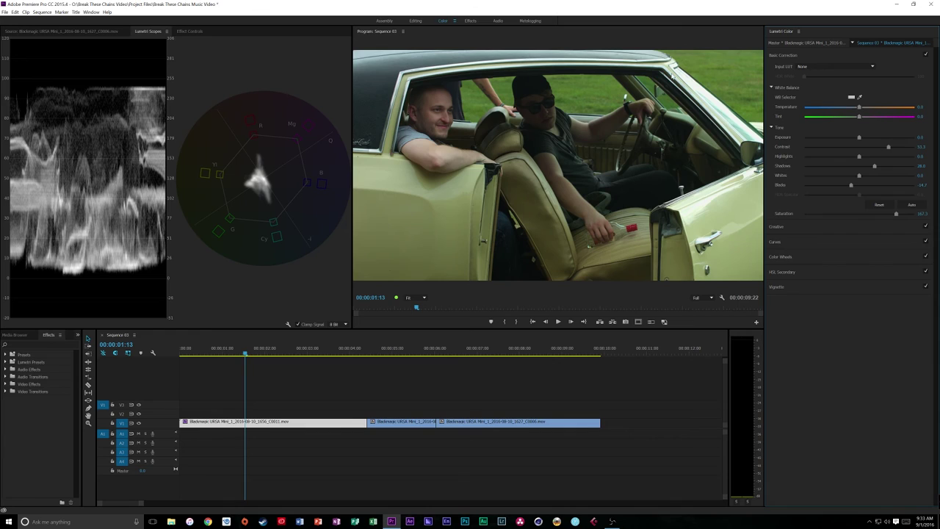
Set the white balance by sampling the car's roof edge, raise Temperature to about 29, and preview the clip from its start.
left_click(859, 97)
left_click(692, 78)
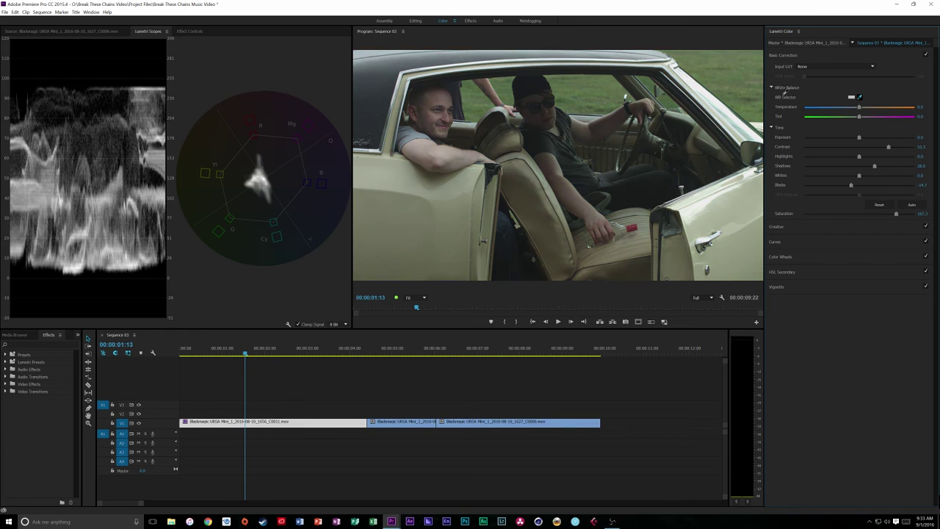
left_click(692, 78)
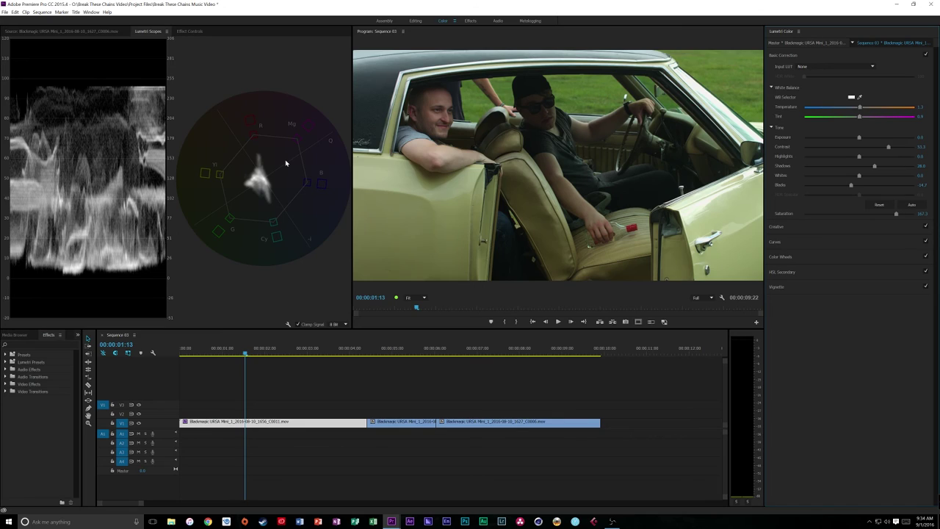
left_click_drag(859, 108, 876, 115)
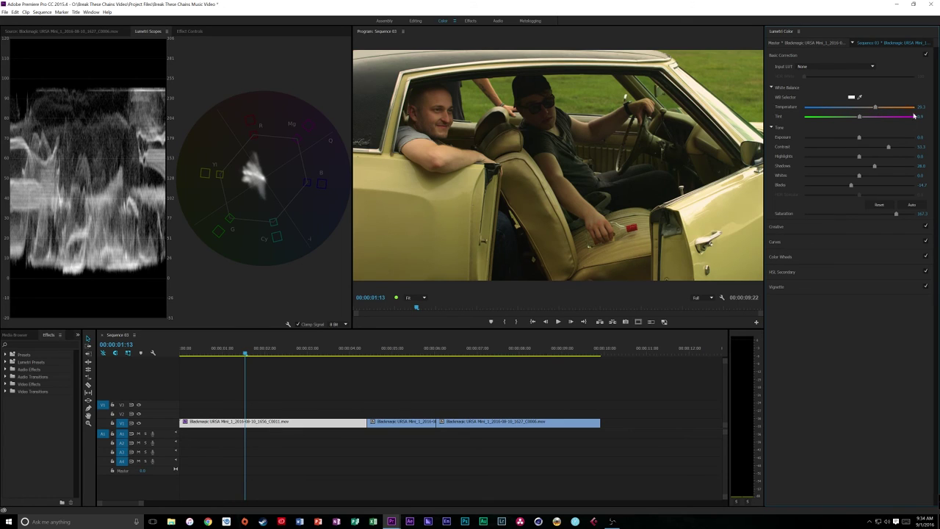
key("Home")
key("space")
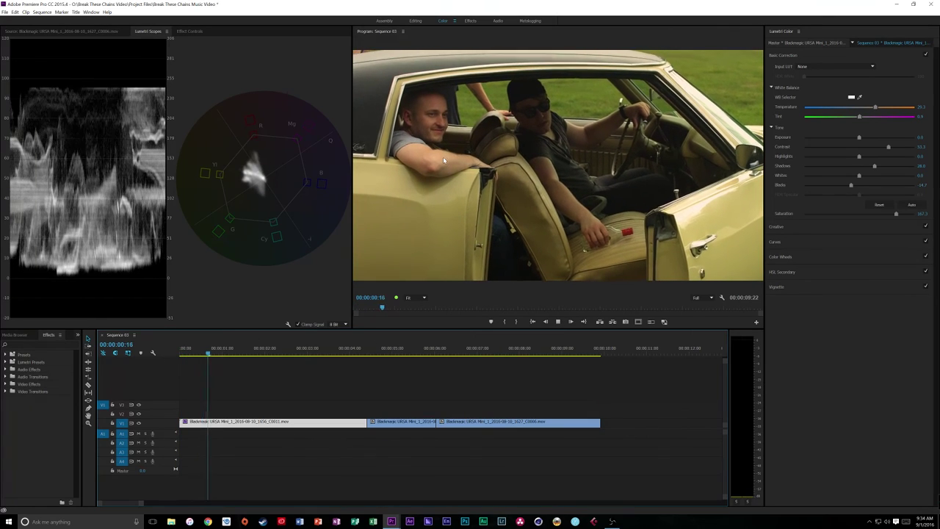
key("space")
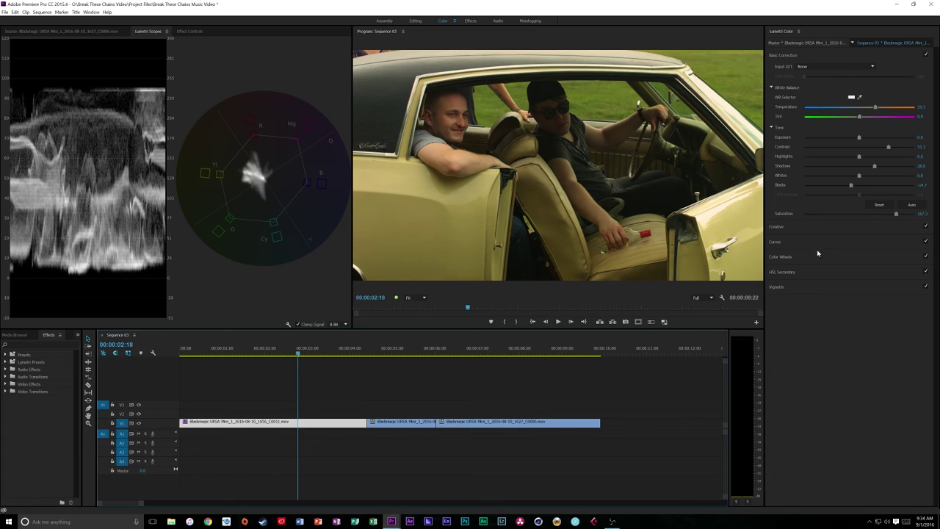
Shape the Hue Saturation Curve with points across the yellows and greens, pulling the greens inward to reduce their saturation.
left_click(779, 227)
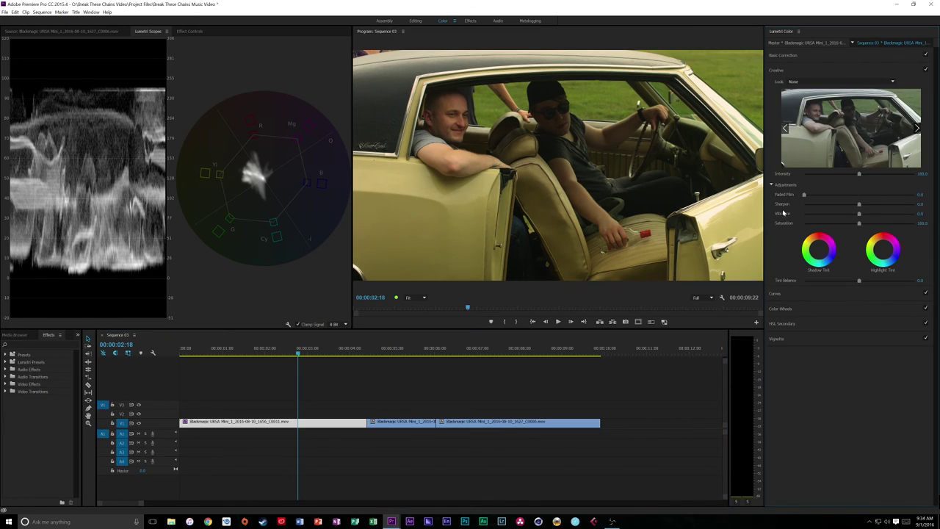
left_click(803, 294)
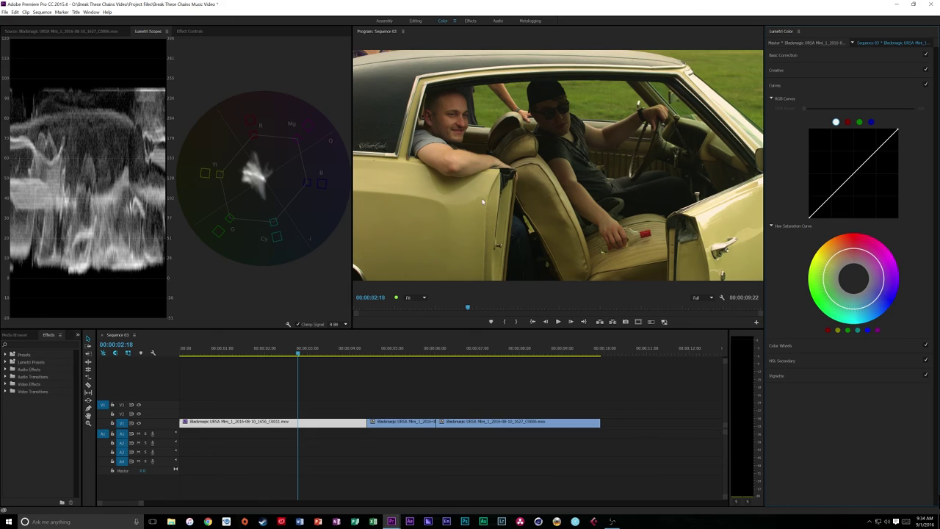
left_click(844, 251)
left_click_drag(835, 254, 834, 258)
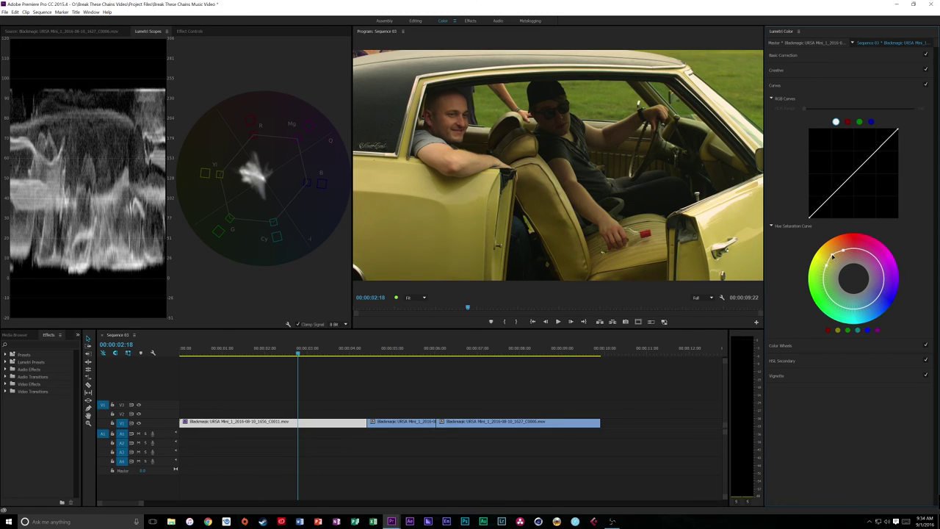
left_click(824, 274)
mouse_move(834, 301)
left_mouse_down()
mouse_move(825, 287)
mouse_move(833, 290)
left_mouse_up()
left_click(925, 86)
left_click(925, 86)
left_click(868, 309)
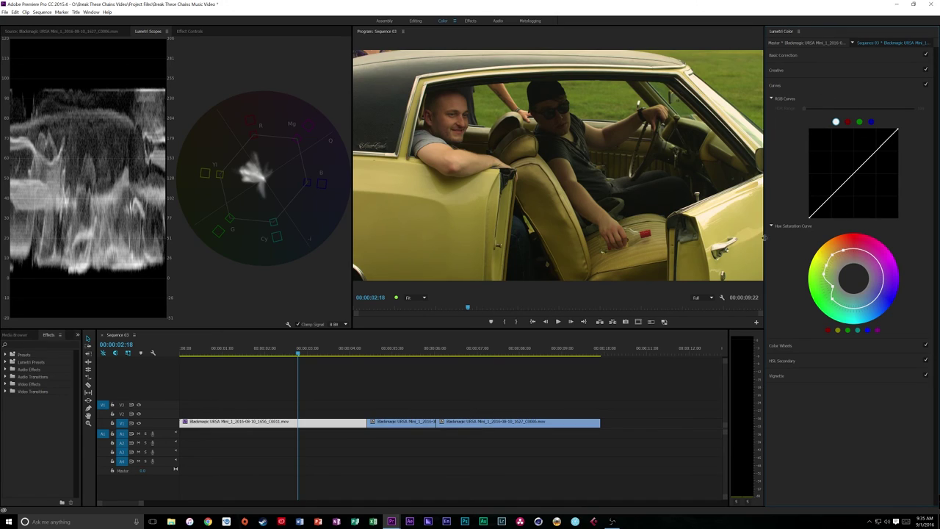
Key the skin tone in HSL Secondary by sampling the smiling passenger's forehead as the set color.
left_click(791, 346)
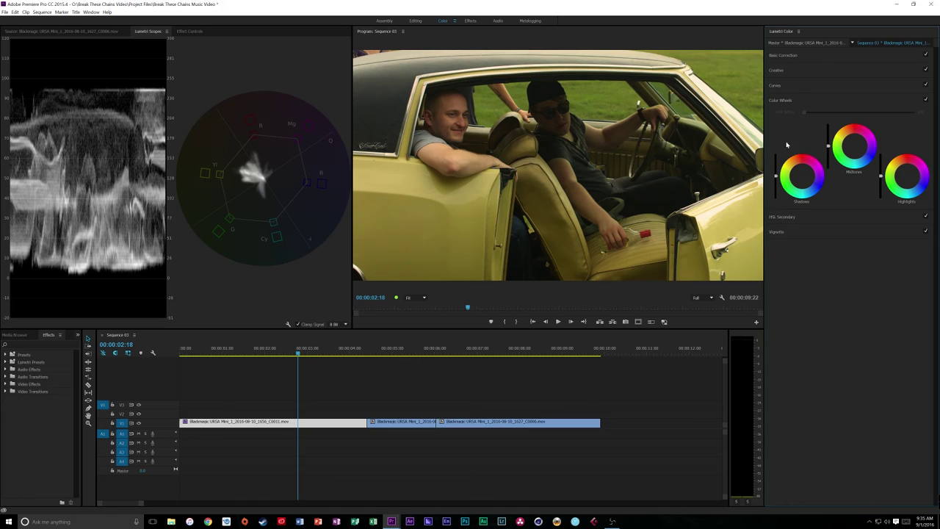
left_click(784, 216)
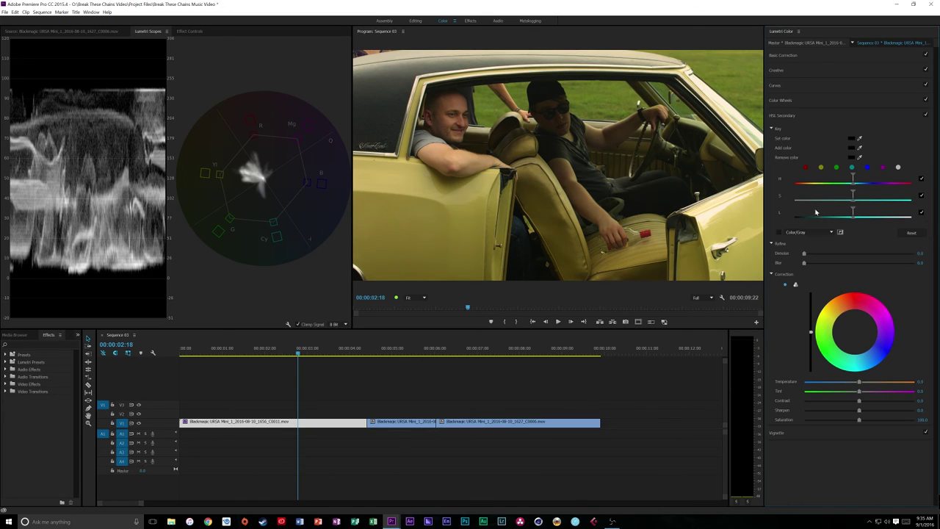
left_click(861, 136)
left_click(587, 125)
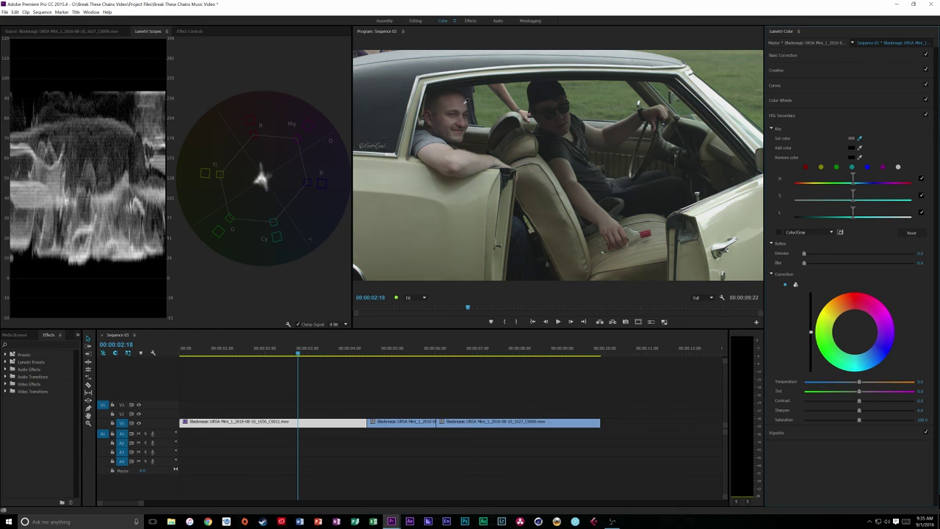
left_click(461, 106)
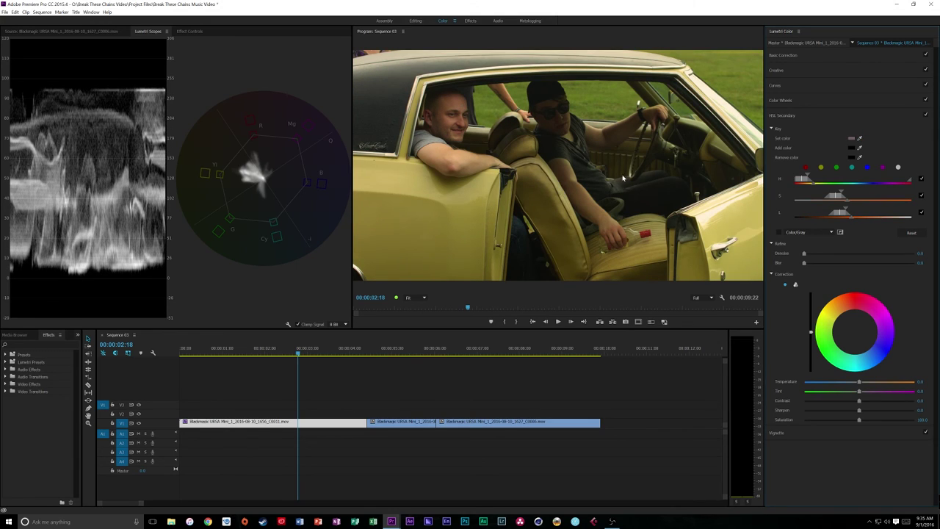
Refine the skin key by tightening its saturation range and setting Blur to about 5.7.
left_click_drag(848, 205, 841, 207)
left_click_drag(803, 262, 825, 265)
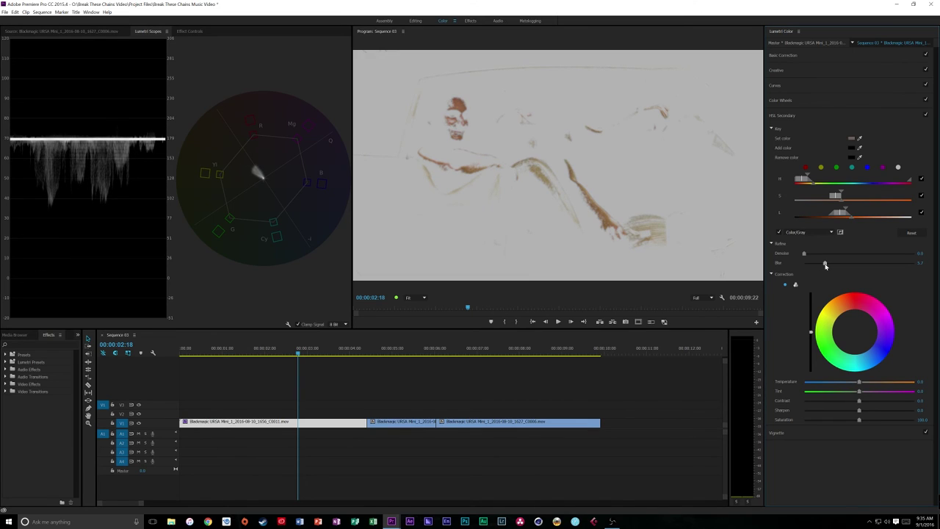
left_click_drag(826, 266, 826, 266)
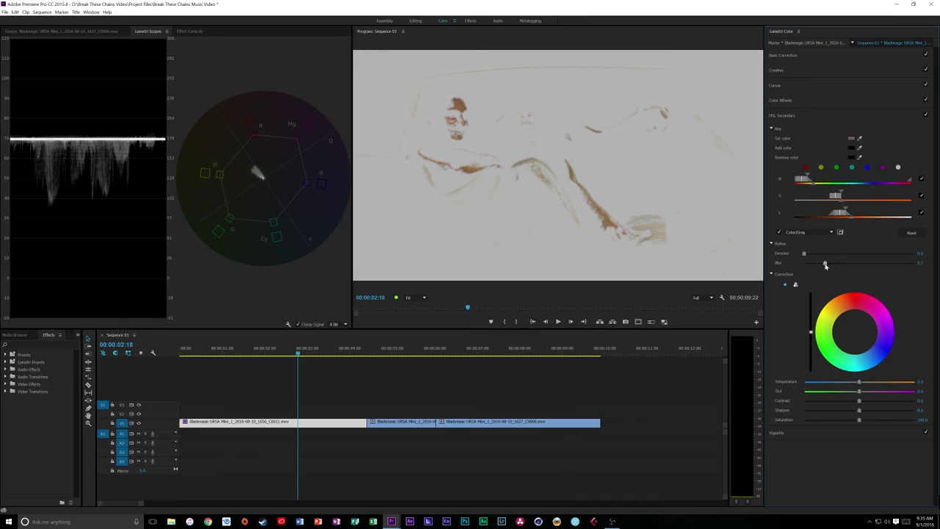
left_click_drag(825, 266, 826, 266)
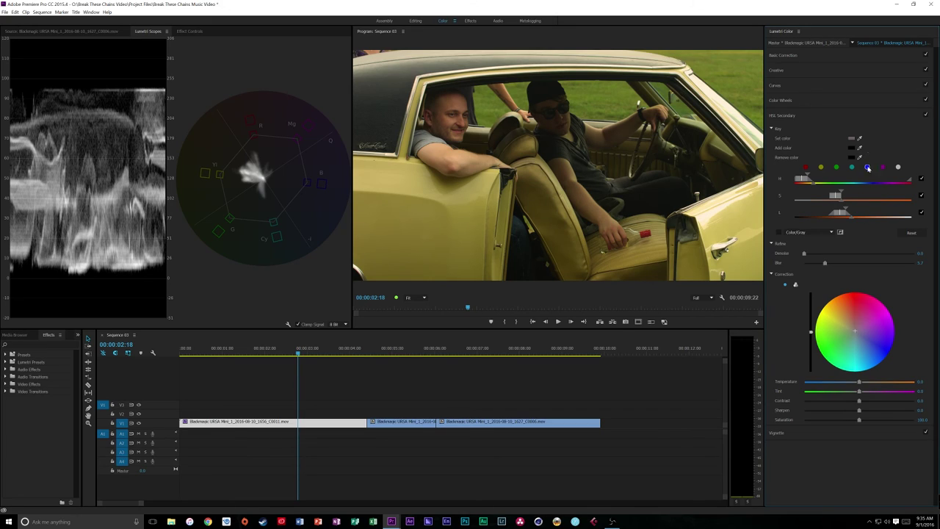
left_click_drag(852, 220, 852, 220)
Add a subtle dark vignette with Amount about -0.3 and play the clip from its start to check it.
left_click(784, 434)
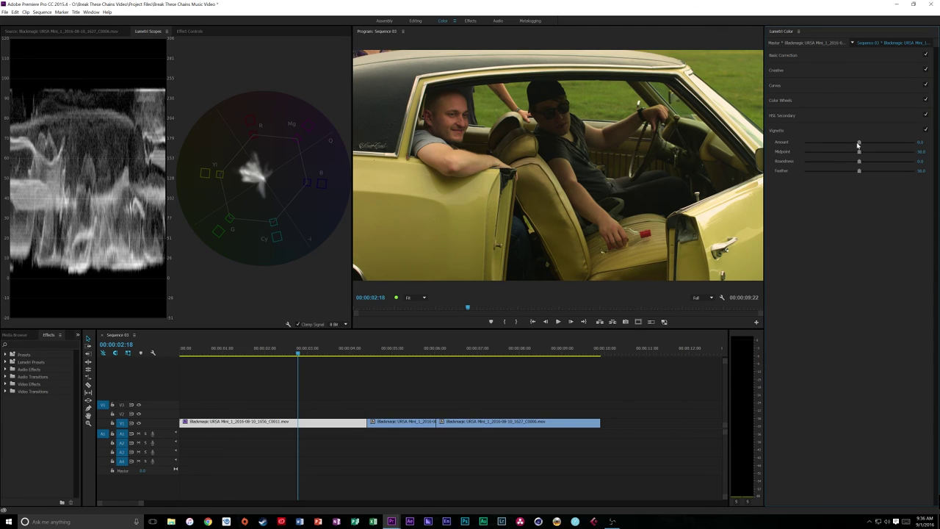
left_click_drag(858, 145, 850, 145)
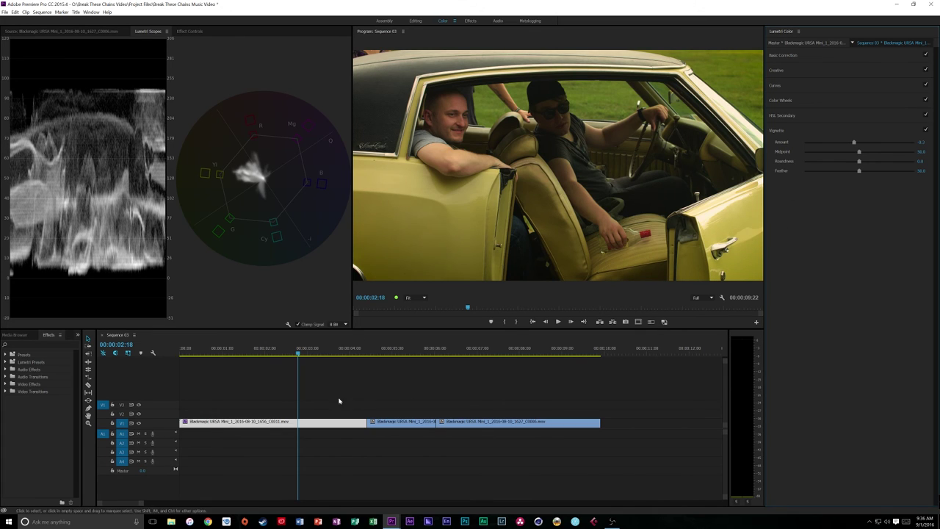
key("Home")
key("space")
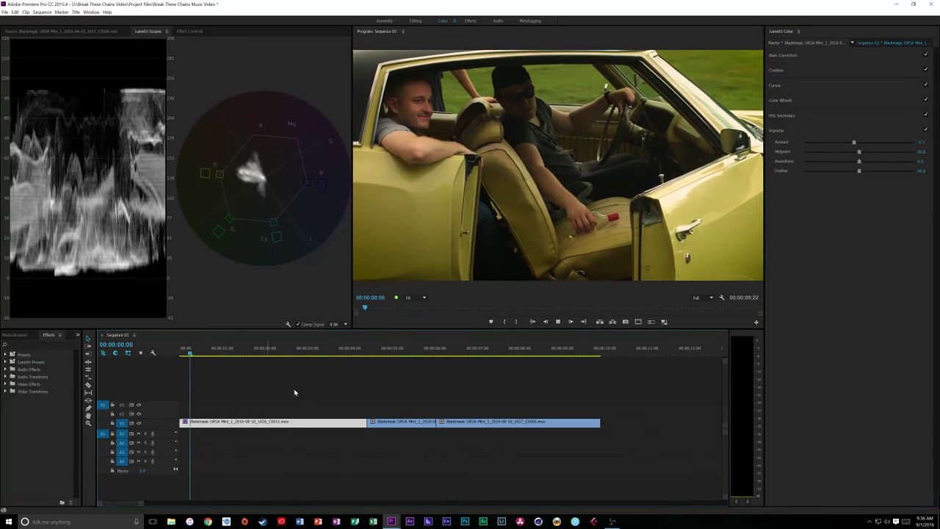
key("space")
Warm the clip's Temperature to about 37 and lower the basic Saturation to about 149, previewing the result.
left_click(807, 57)
mouse_move(879, 113)
left_mouse_down()
mouse_move(891, 112)
mouse_move(882, 116)
left_mouse_up()
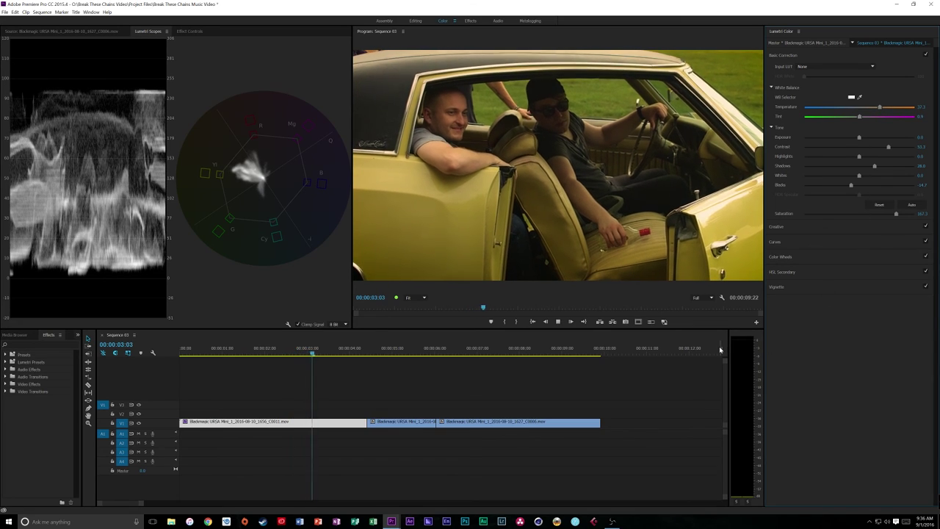
key("space")
left_click_drag(279, 351, 273, 351)
left_click_drag(895, 213, 886, 215)
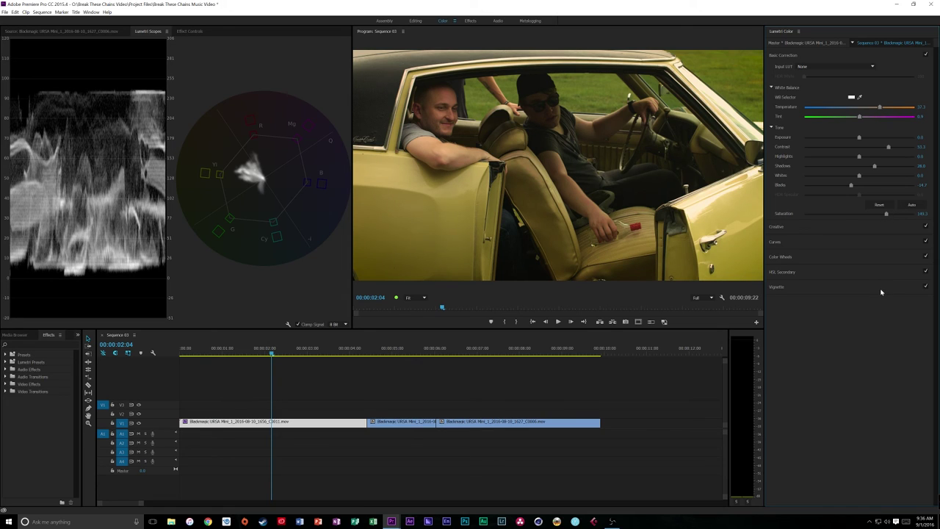
key("space")
key("space")
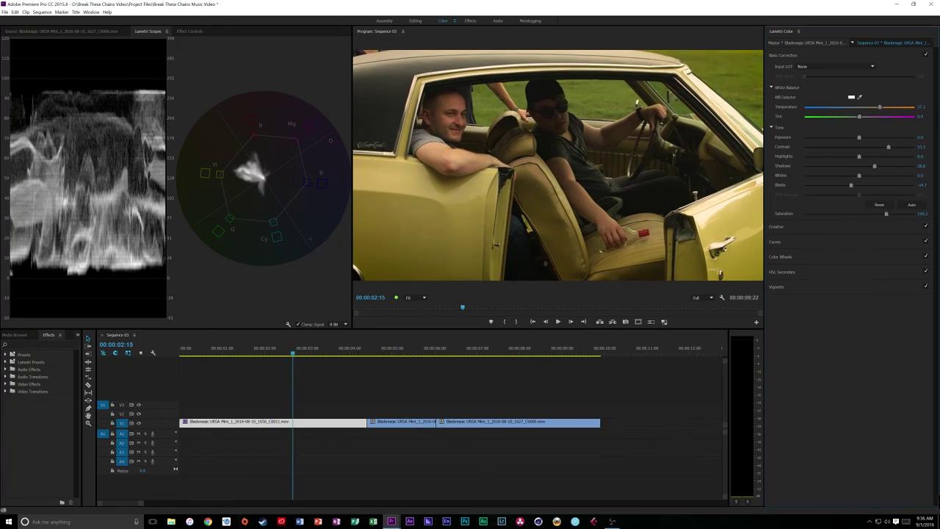
Compare the graded and ungraded image by disabling and re-enabling Basic Correction, Creative, Curves and Color Wheels.
left_click(926, 55)
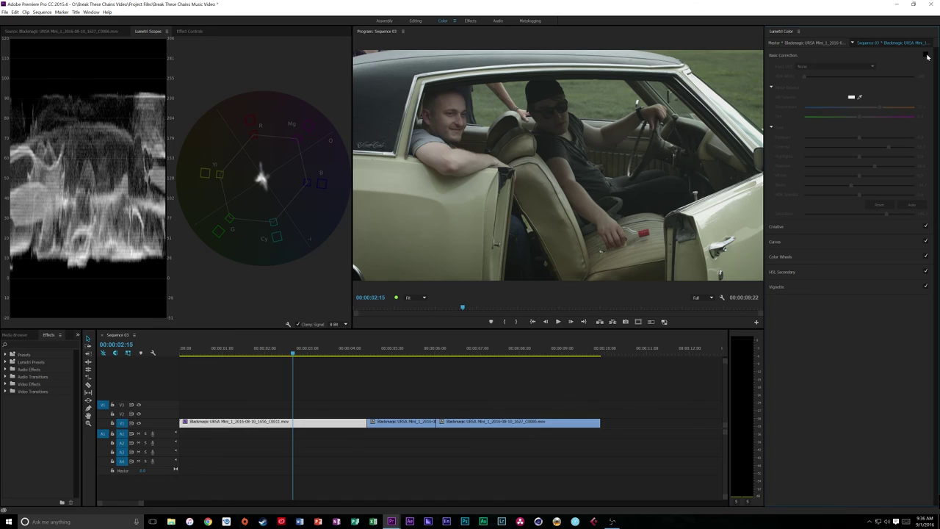
left_click(925, 226)
left_click(925, 241)
left_click(925, 256)
left_click(927, 247)
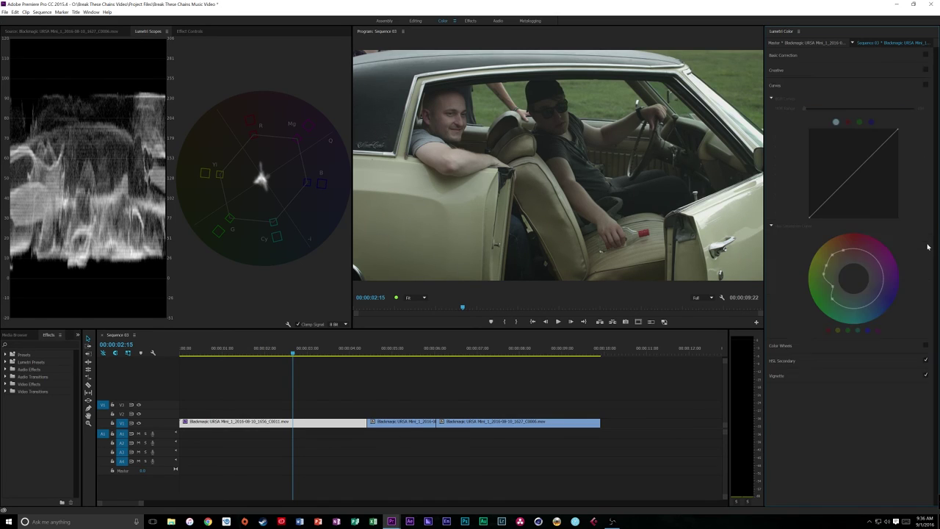
left_click(925, 345)
left_click(926, 85)
left_click(925, 69)
left_click(925, 56)
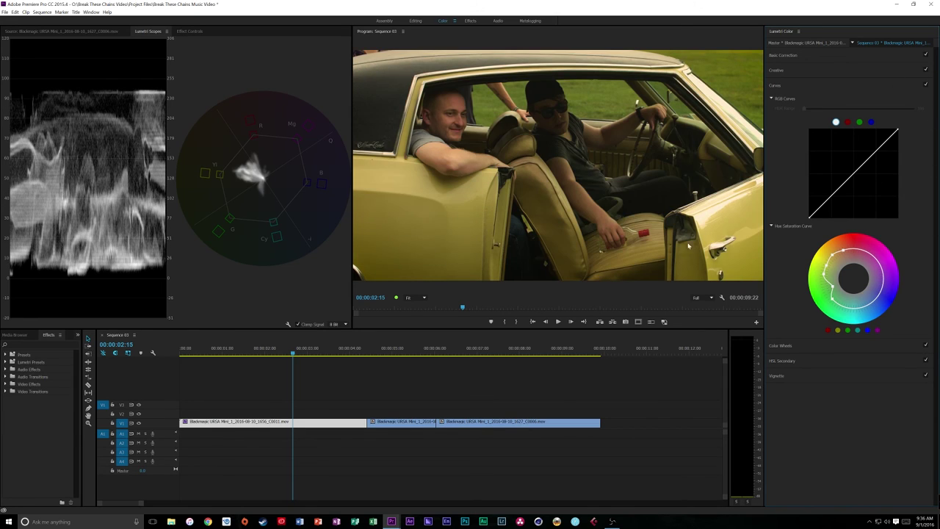
Warm the group shot's Temperature to about 67 and set Contrast to about 29, Shadows 53, Blacks -19 and Saturation 123.
left_click_drag(312, 352, 406, 358)
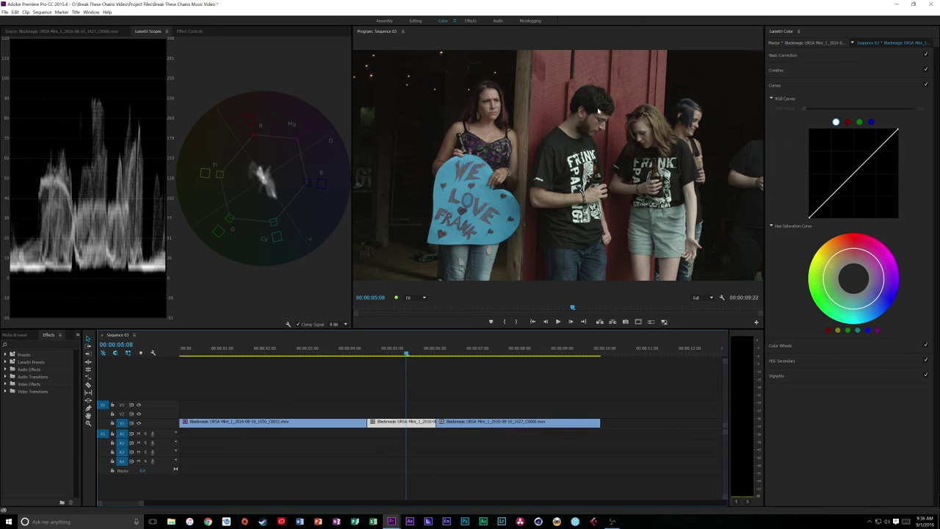
left_click(802, 56)
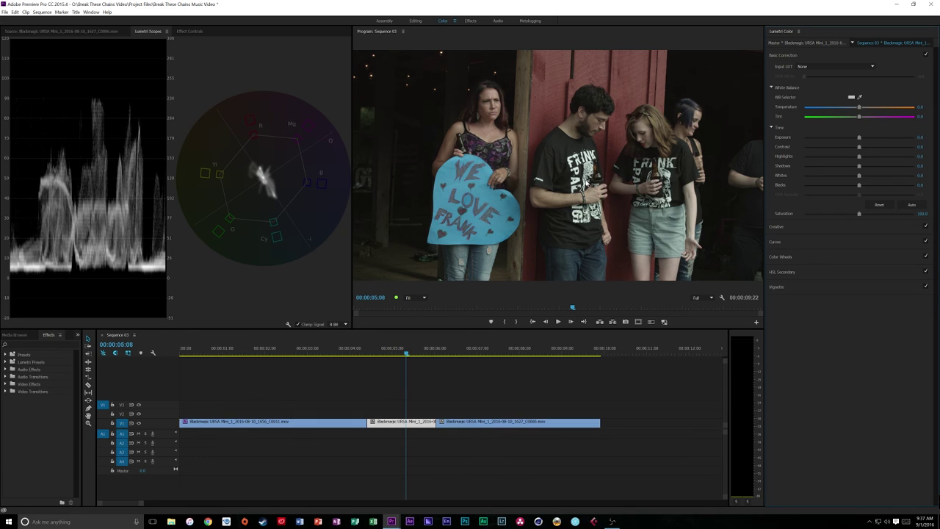
left_click_drag(329, 353, 420, 374)
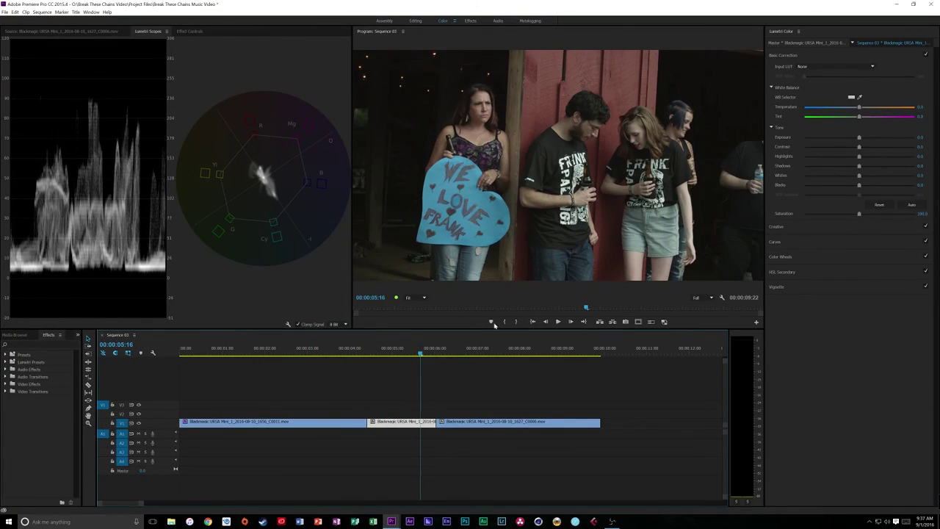
left_click_drag(861, 110, 897, 112)
mouse_move(396, 355)
left_mouse_down()
mouse_move(337, 357)
mouse_move(394, 355)
left_mouse_up()
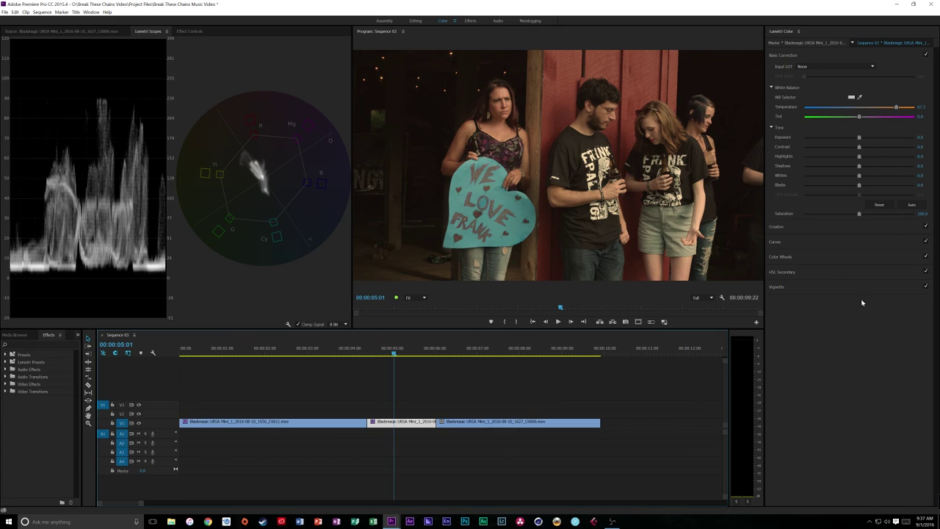
left_click_drag(860, 146, 875, 148)
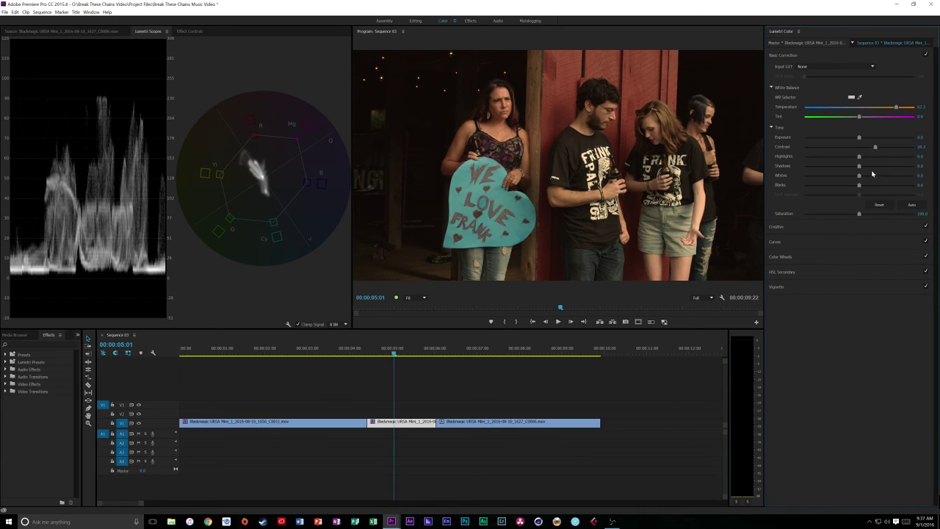
mouse_move(860, 166)
left_mouse_down()
mouse_move(887, 168)
mouse_move(850, 187)
mouse_move(872, 216)
left_mouse_up()
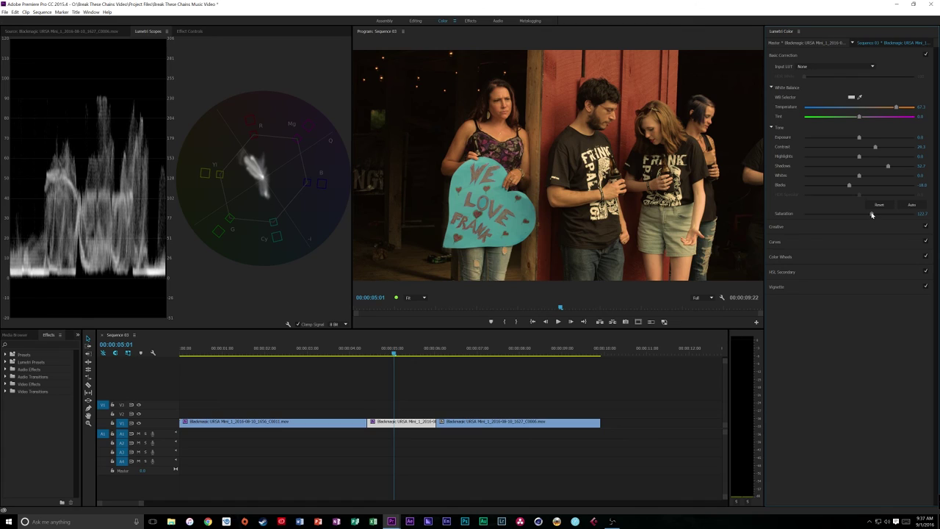
Key the red barn door in HSL Secondary from a sampled color and adjust the key's saturation and luminance ranges.
left_click(798, 229)
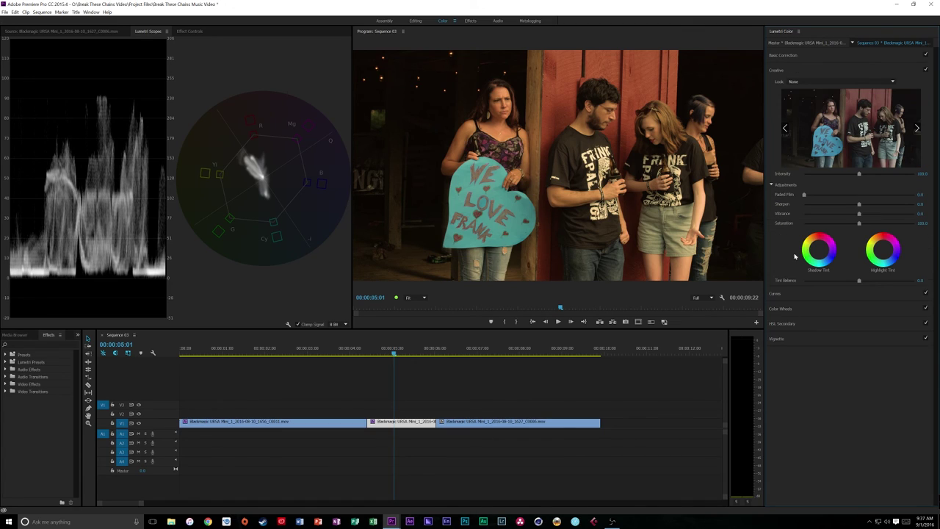
left_click(785, 295)
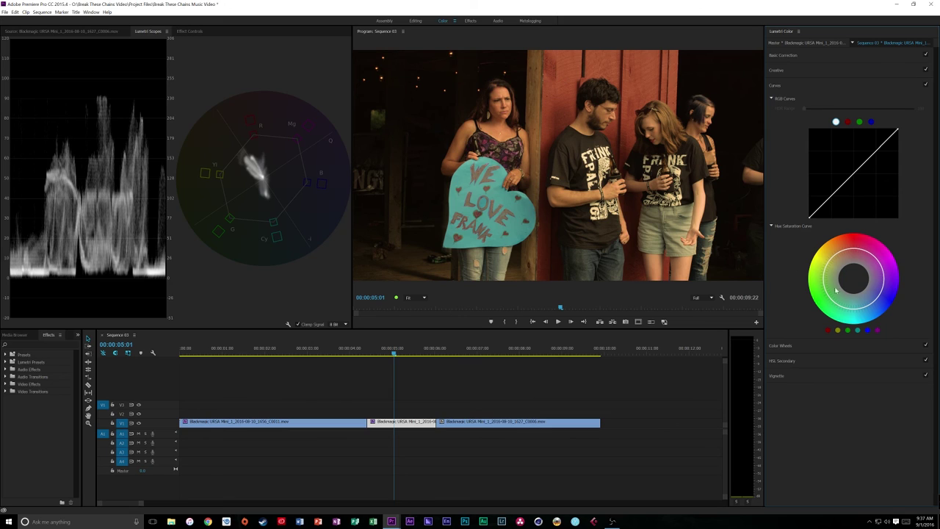
left_click(798, 362)
left_click(861, 136)
left_click(566, 117)
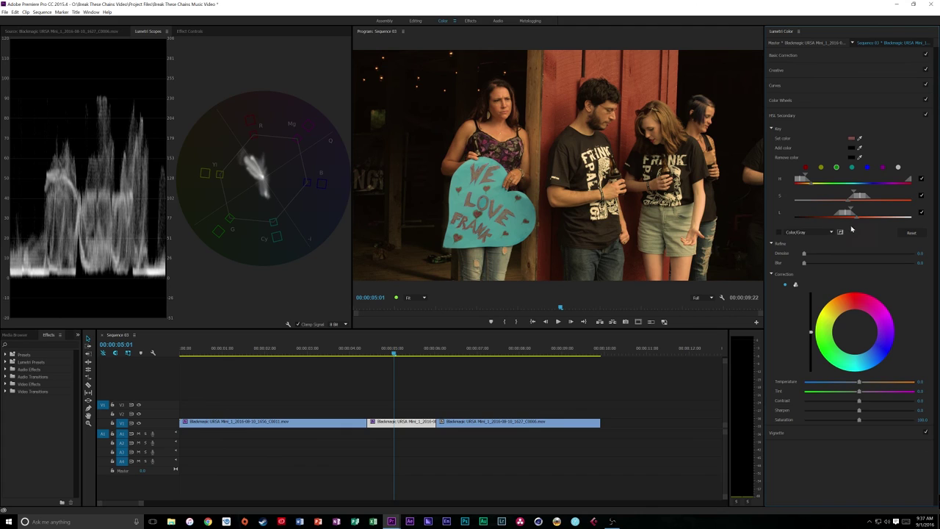
left_click_drag(856, 218, 804, 189)
left_click_drag(855, 196, 829, 213)
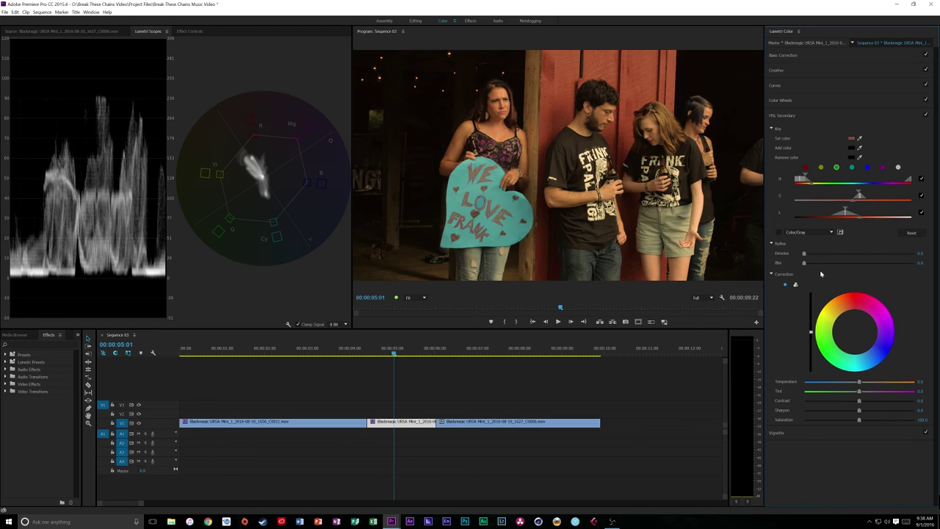
Set the door key's Blur to about 4.2, raise its Saturation to about 157 and tint it slightly toward cyan.
left_click_drag(804, 262, 819, 263)
left_click_drag(871, 424, 890, 425)
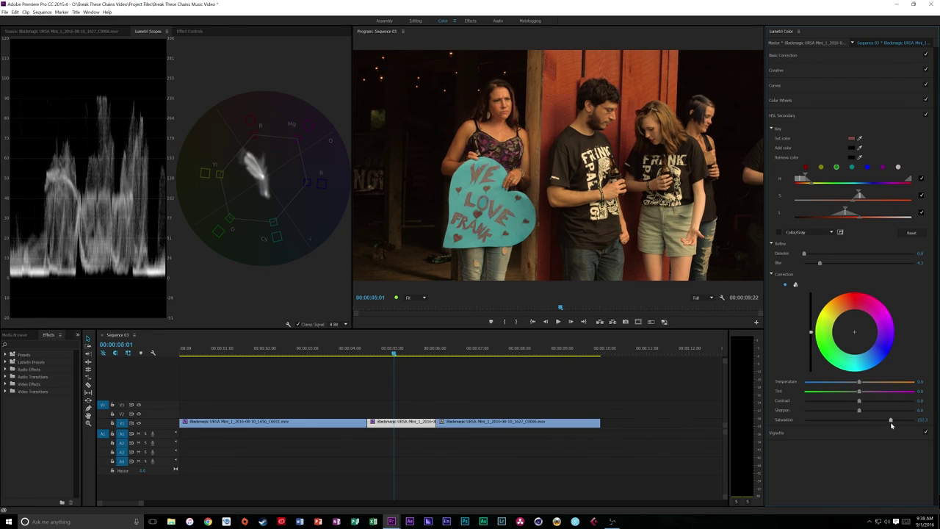
mouse_move(854, 332)
left_mouse_down()
mouse_move(855, 317)
mouse_move(855, 338)
left_mouse_up()
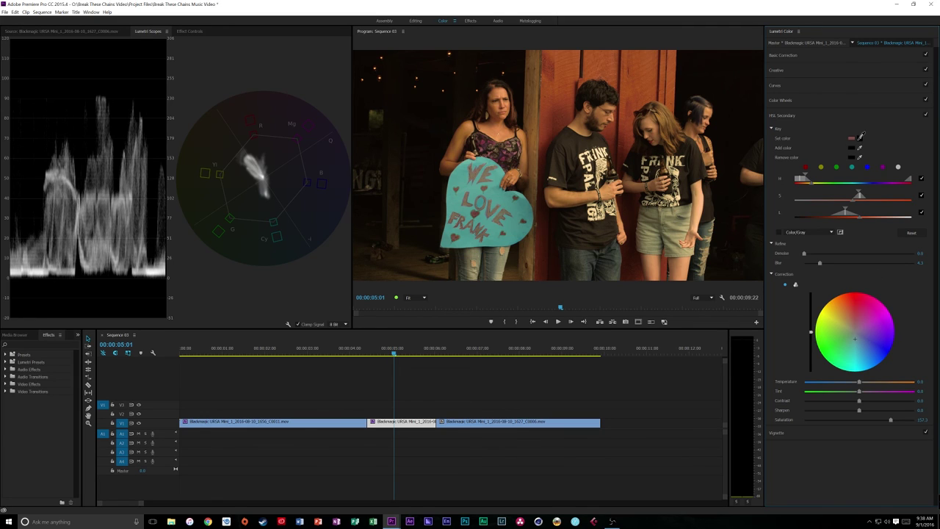
Key the skin from the sign holder's forehead, recenter the tint, widen the saturation range and reset the keyed Saturation to 100.
left_click(861, 137)
left_click(500, 96)
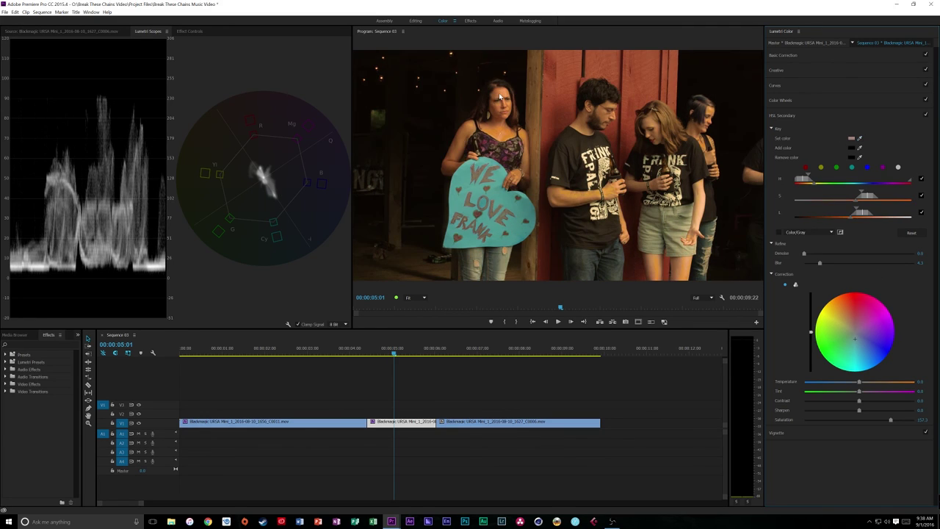
left_click(856, 339)
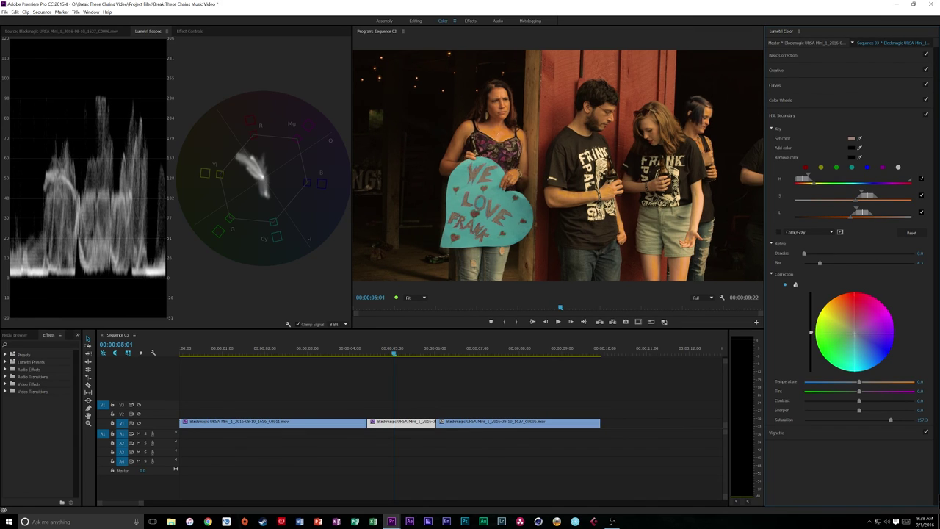
left_click_drag(851, 219, 853, 194)
left_click(923, 419)
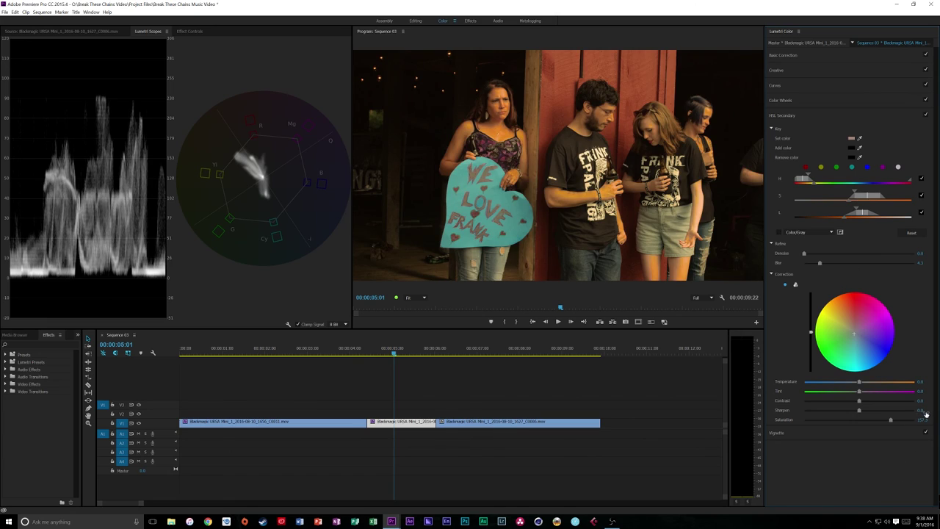
type("100")
key("Return")
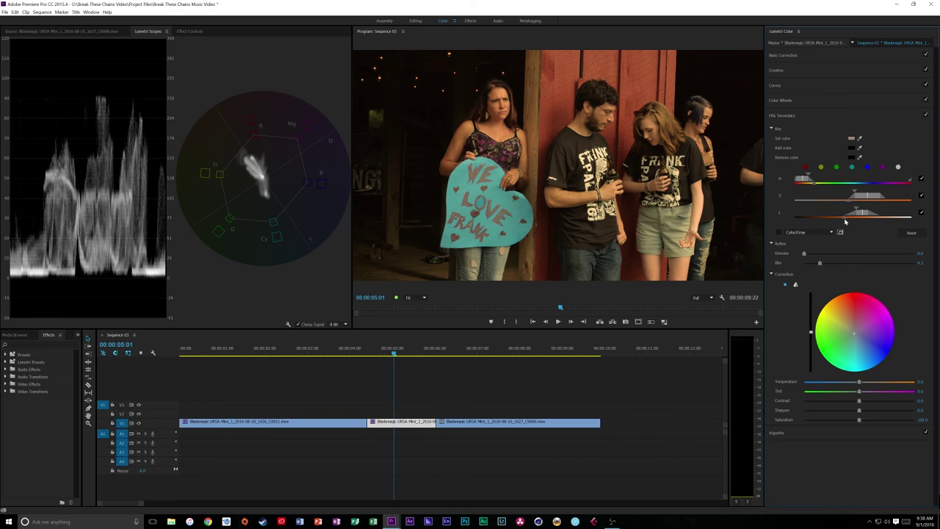
Fine-tune the skin key's luminance range, tint the keyed area slightly toward blue and lower its Saturation to about 93.
left_click_drag(844, 221, 842, 220)
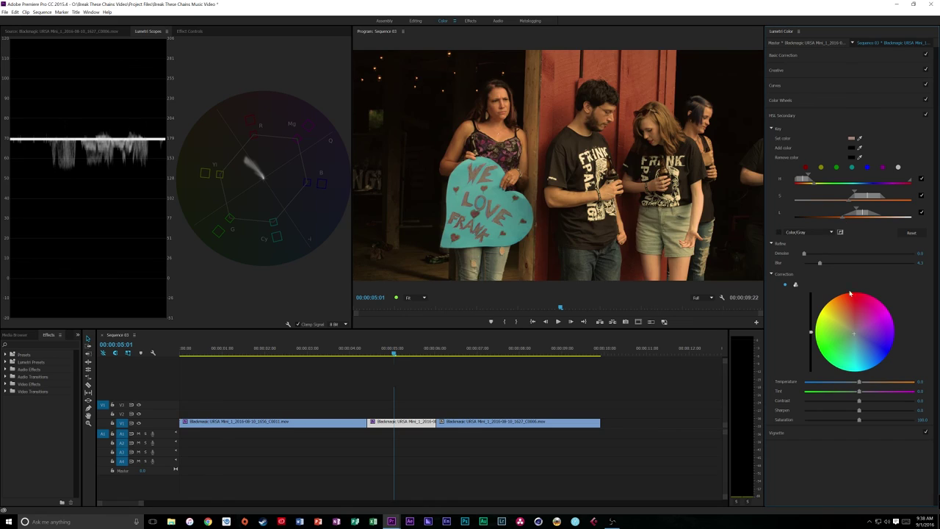
left_click_drag(854, 331, 860, 336)
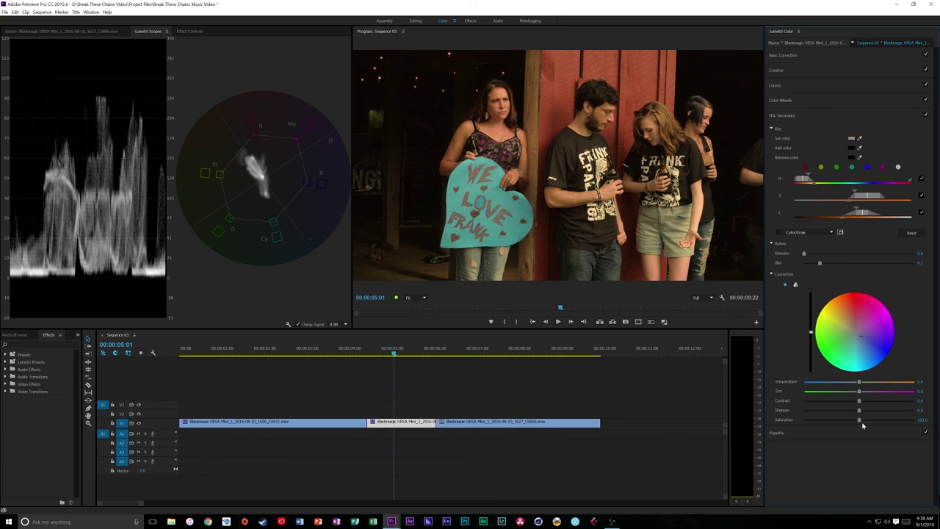
left_click_drag(860, 422, 856, 421)
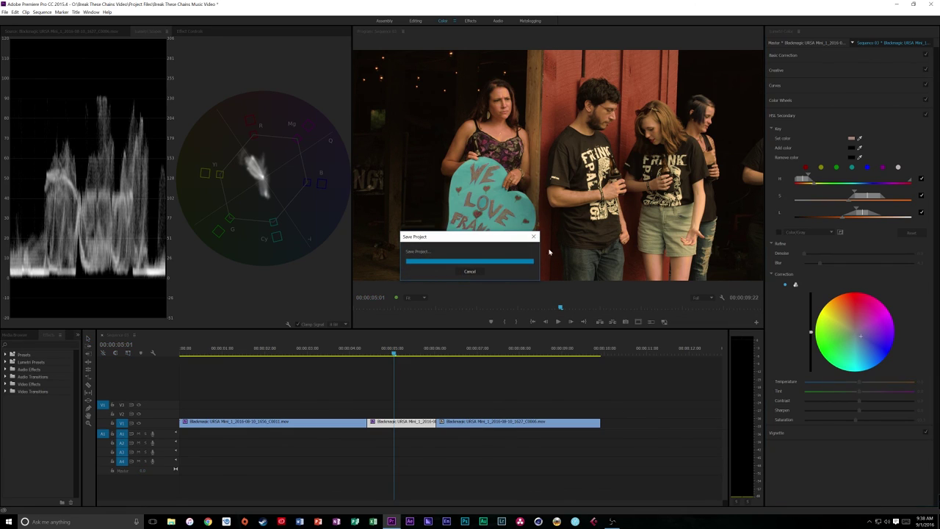
Key the blue heart sign with a widened saturation range and Blur about 5.2, boosting its Saturation to about 174 and Contrast to about 45.
left_click(861, 137)
left_click(515, 219)
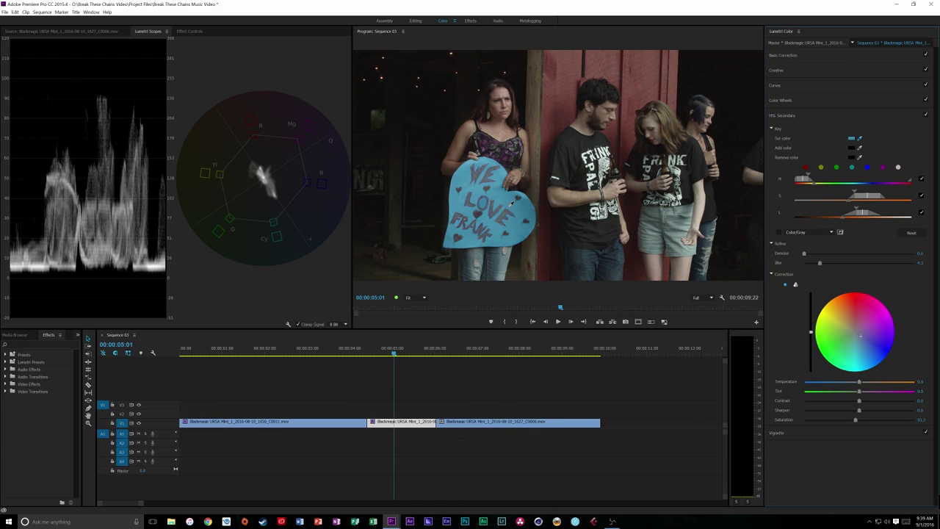
left_click(498, 195)
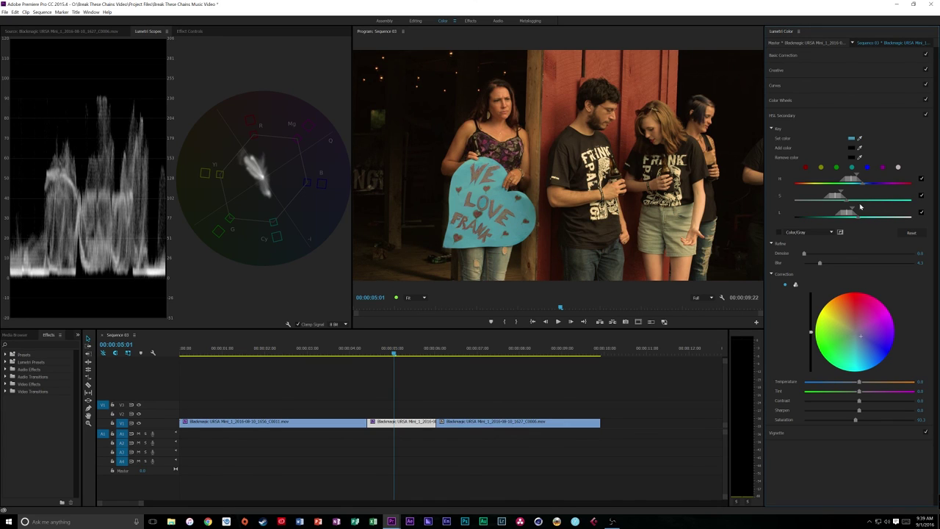
left_click_drag(848, 199, 869, 200)
left_click_drag(820, 263, 823, 263)
left_click_drag(855, 419, 884, 404)
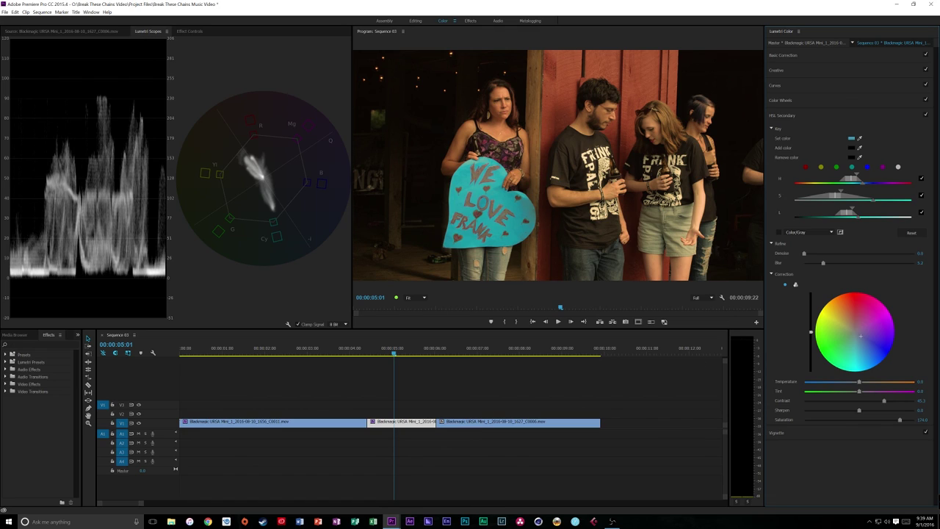
Add a dark vignette with Amount about -0.2, lower the basic Saturation to about 113 and play the group shot to check it.
left_click(779, 433)
left_click_drag(858, 144, 854, 147)
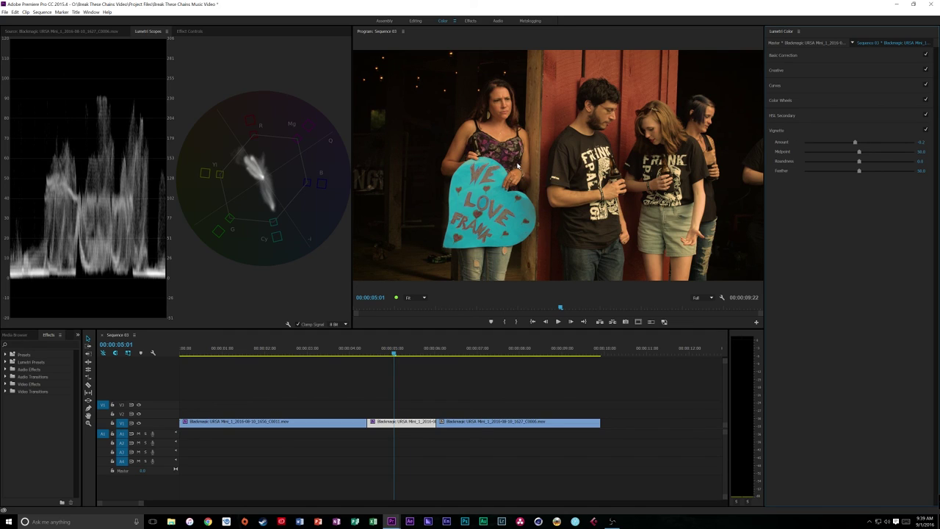
left_click(782, 55)
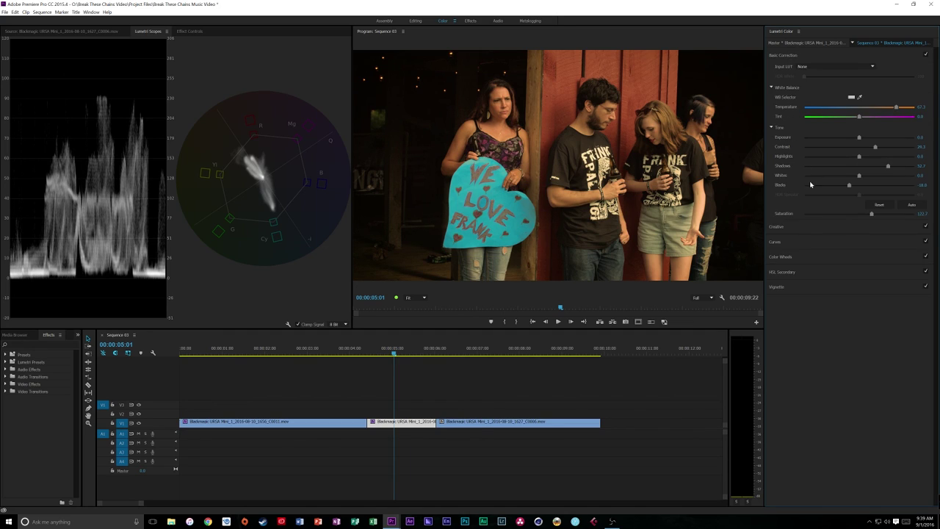
left_click_drag(871, 214, 867, 215)
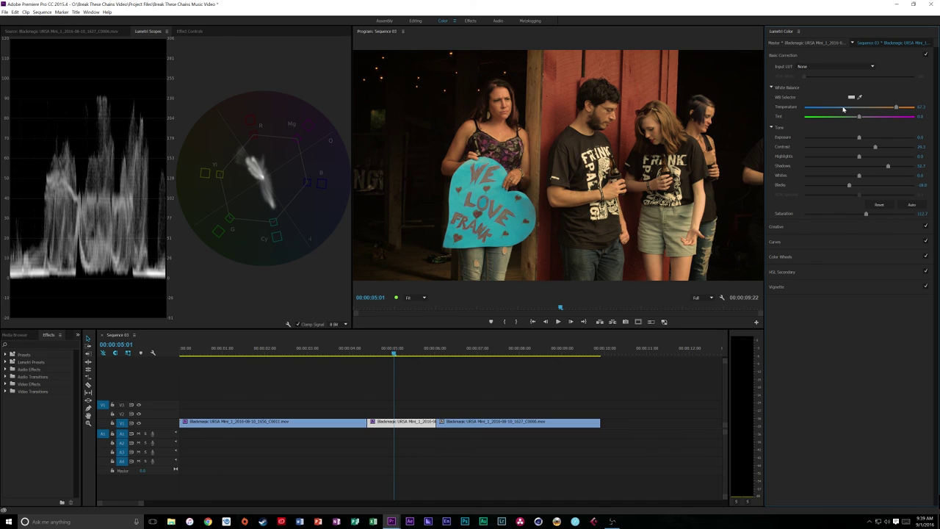
mouse_move(374, 348)
left_mouse_down()
mouse_move(348, 343)
mouse_move(404, 351)
mouse_move(360, 351)
mouse_move(382, 356)
left_mouse_up()
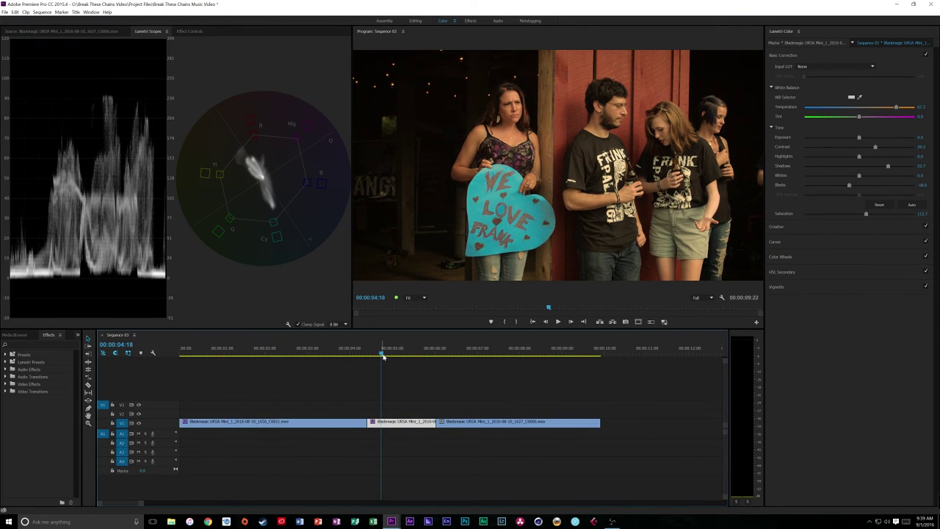
left_click(809, 274)
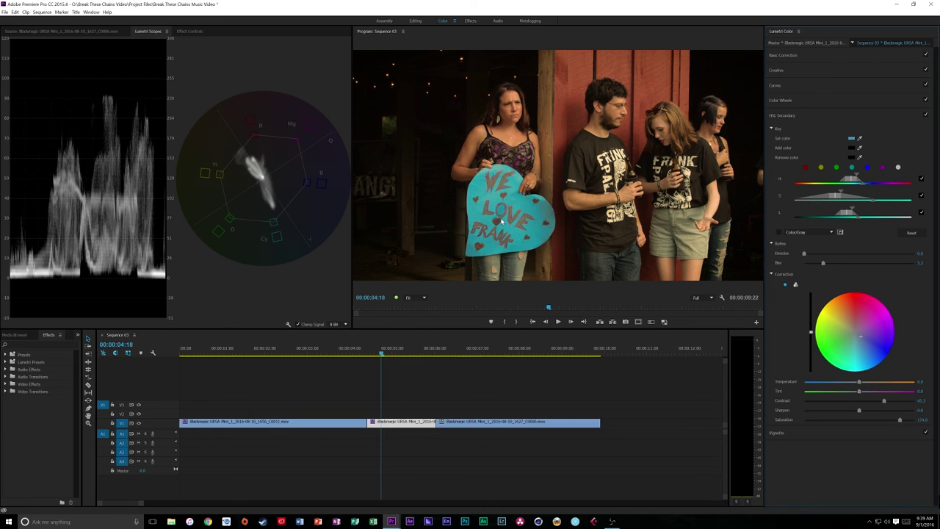
key("space")
key("space")
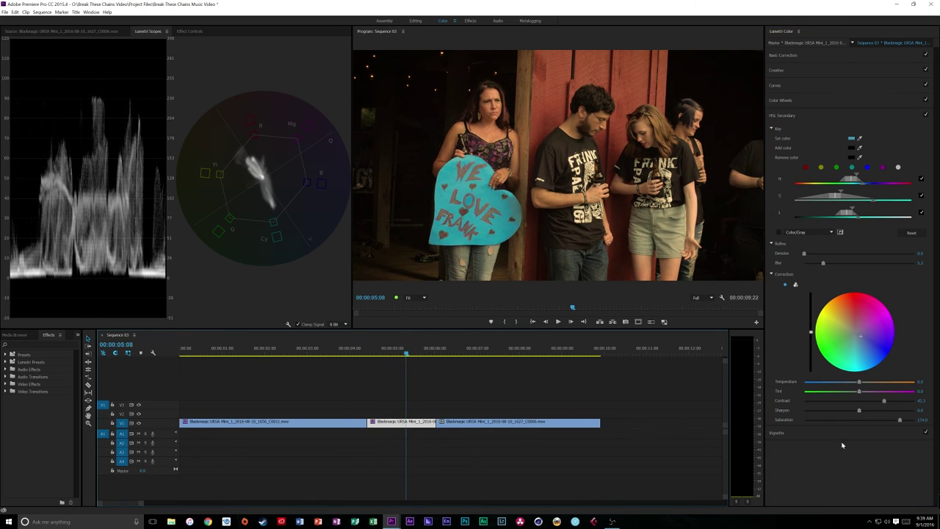
Select the last clip, play it through and warm its Temperature to about 37.
left_click(469, 422)
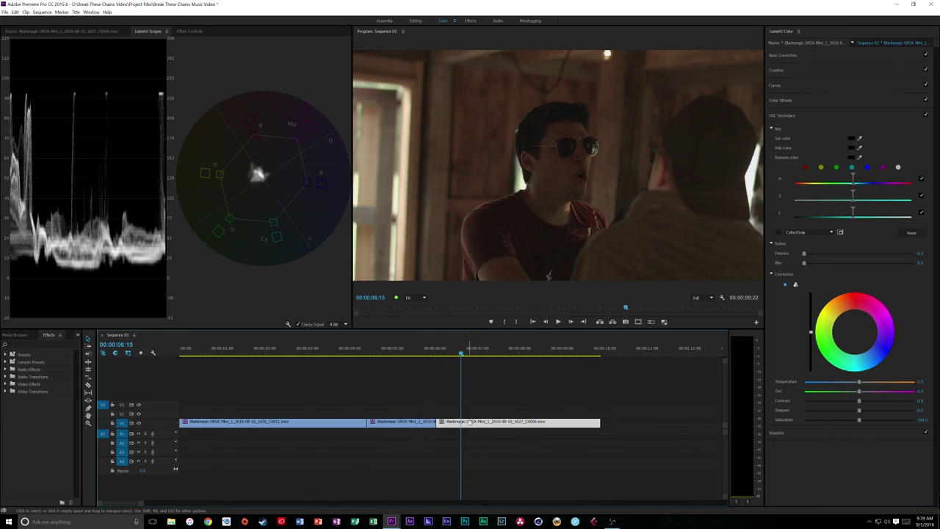
key("space")
left_click(451, 352)
key("space")
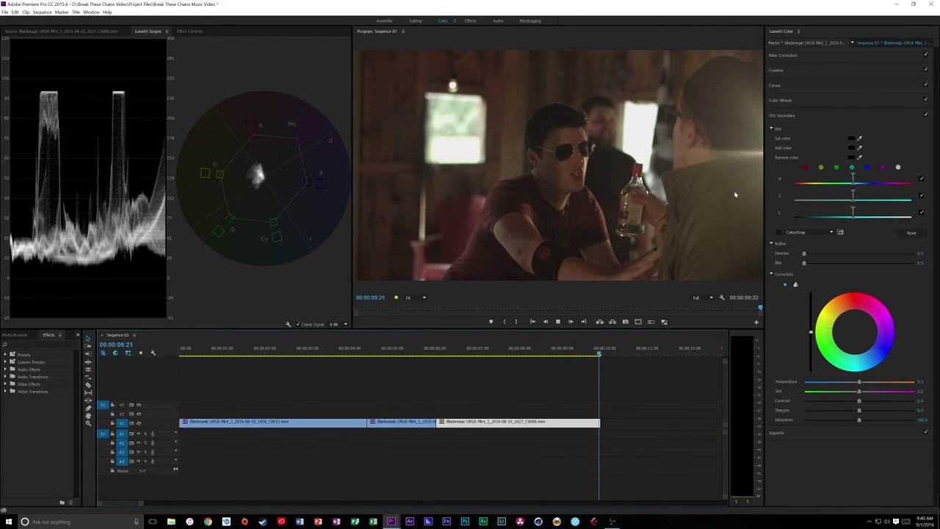
left_click_drag(514, 353, 470, 353)
left_click(795, 56)
left_click_drag(861, 109, 880, 110)
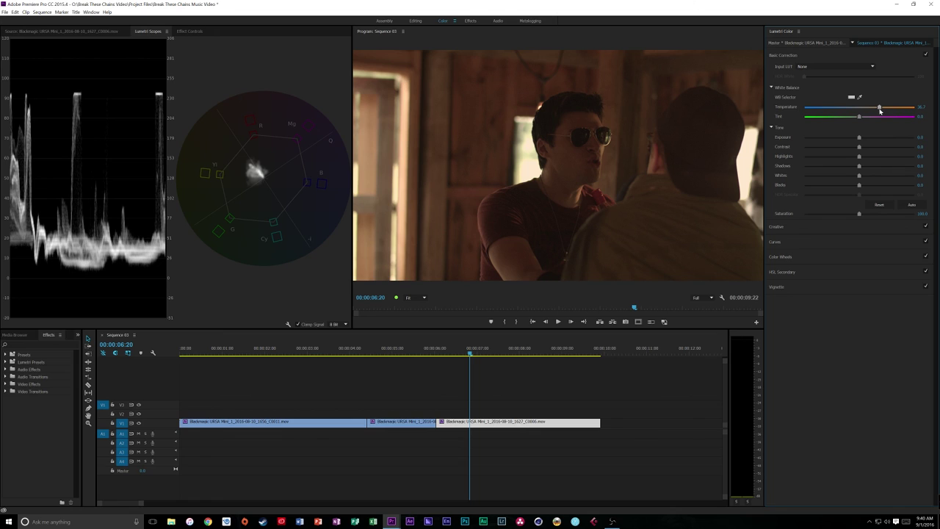
Set the last clip's Contrast to about 19, Shadows 33 and Blacks -19, trying Saturation at 200 before setting it to 100.
mouse_move(859, 148)
left_mouse_down()
mouse_move(877, 166)
mouse_move(849, 185)
mouse_move(868, 213)
mouse_move(856, 214)
left_mouse_up()
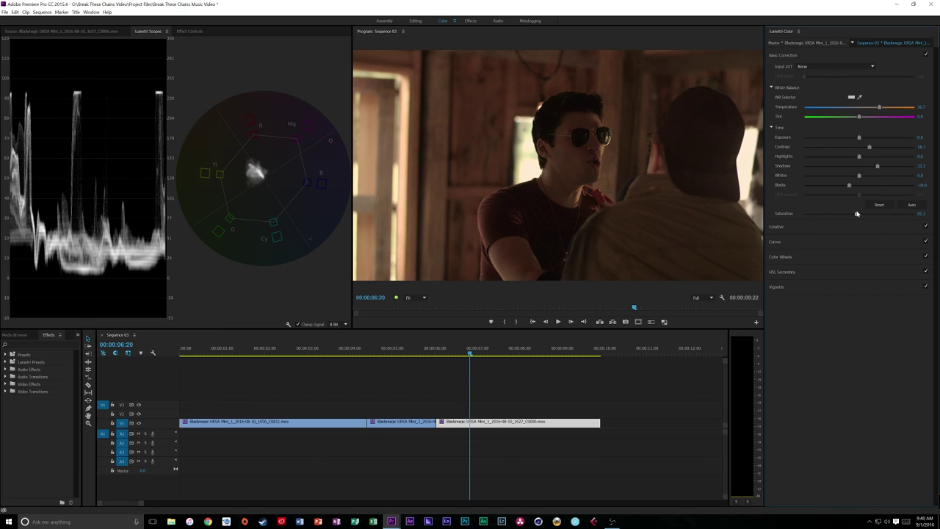
left_click(923, 213)
type("200")
key("Return")
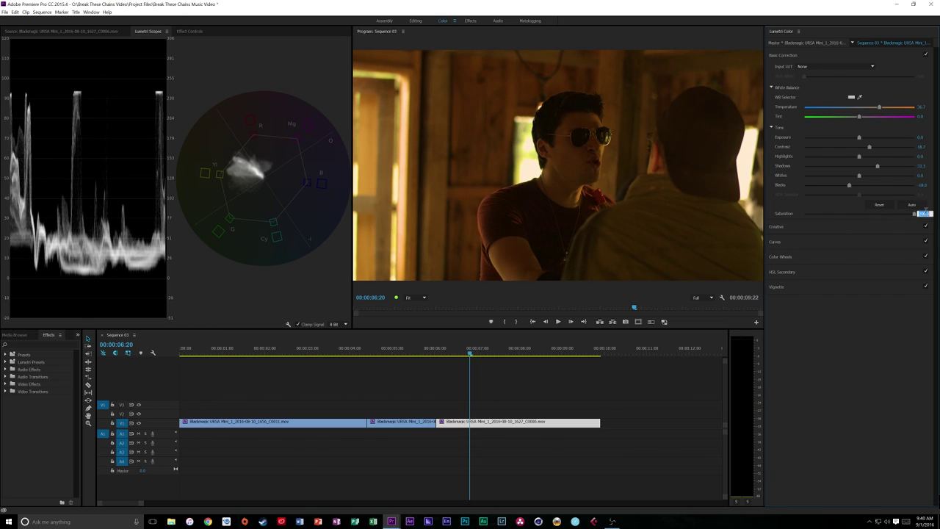
type("100")
key("Return")
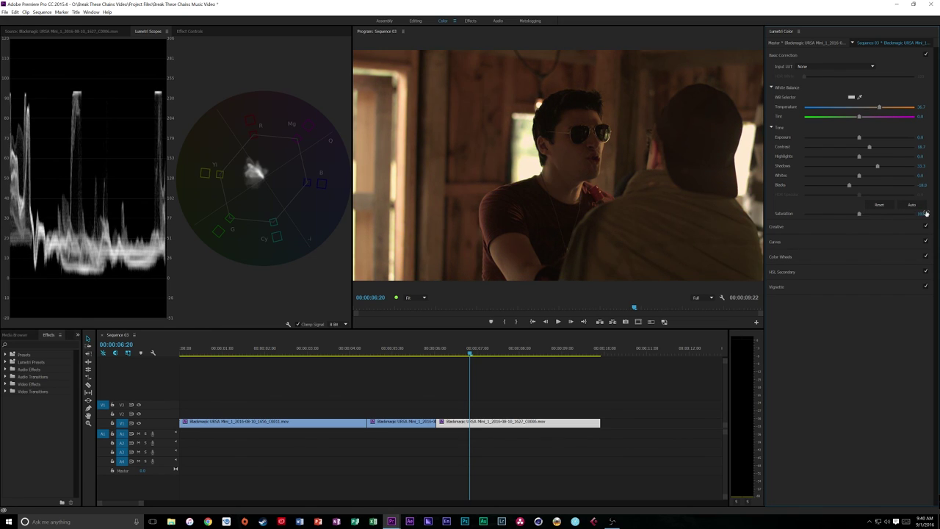
Shift the tint of the last clip's Shadows and Midtones slightly with the color wheels.
left_click(811, 226)
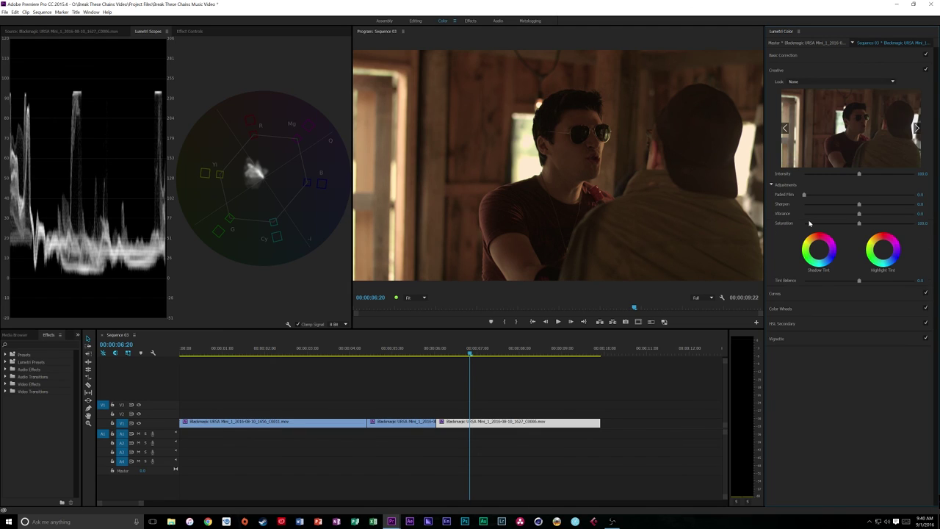
left_click(797, 293)
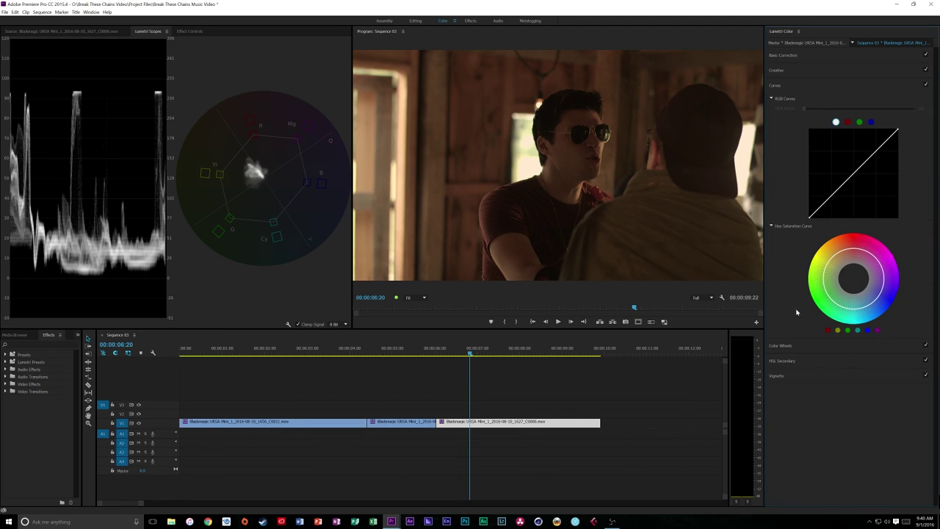
left_click(793, 349)
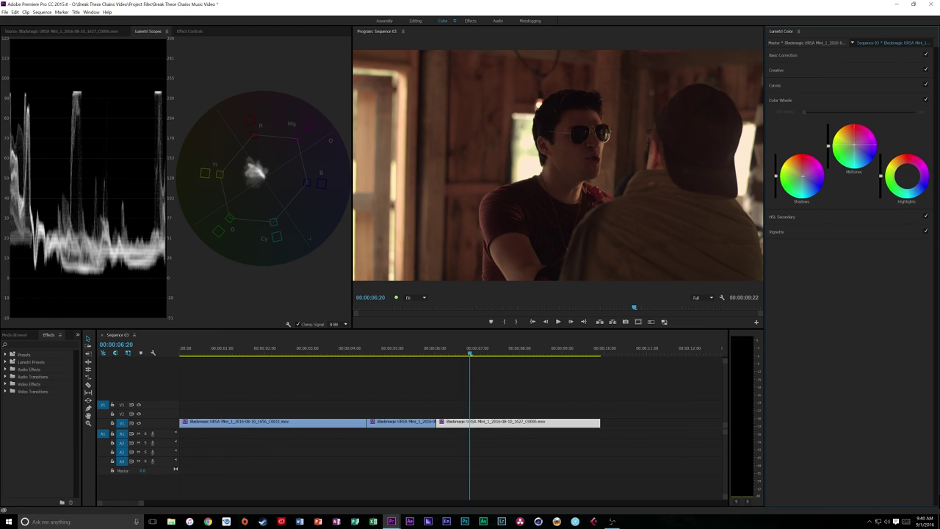
Try to key the skin of the man in sunglasses with HSL Secondary, refining the sampled ranges, and disable that section.
left_click(781, 217)
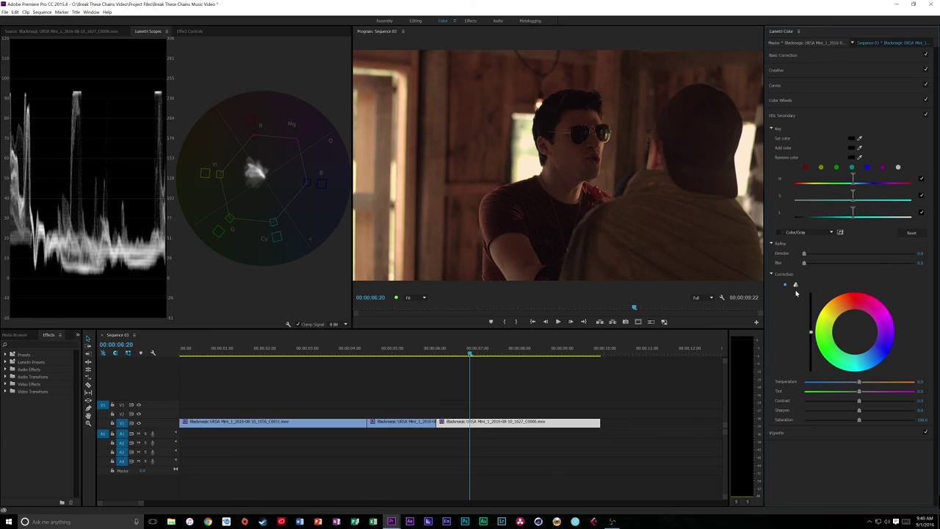
left_click(859, 138)
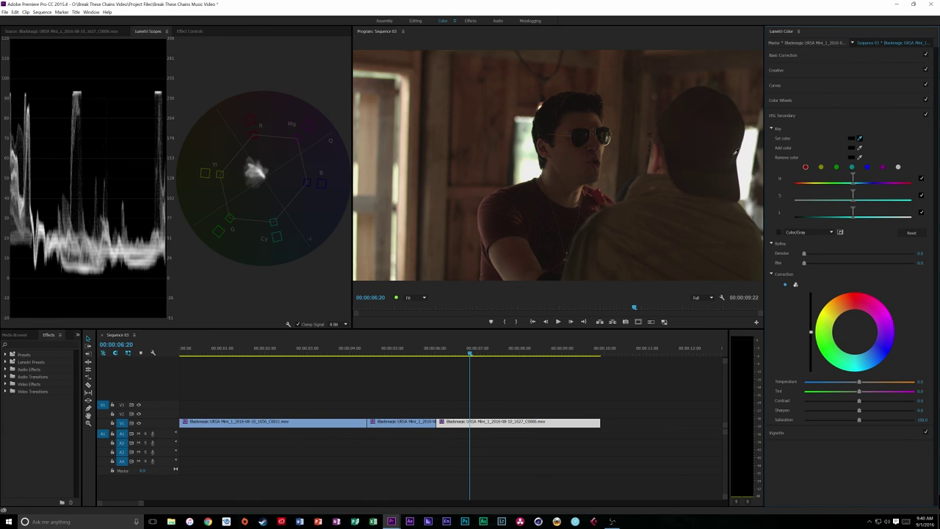
left_click(566, 150)
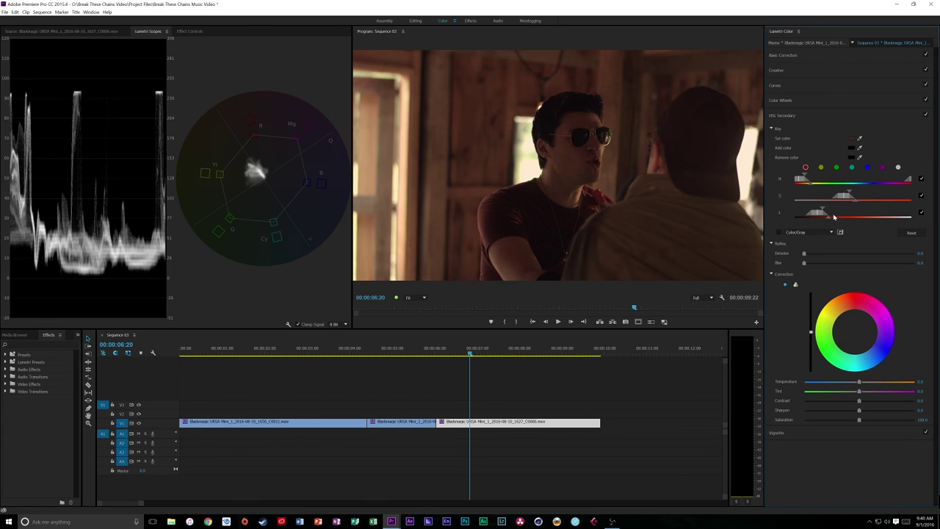
left_click_drag(830, 221, 813, 189)
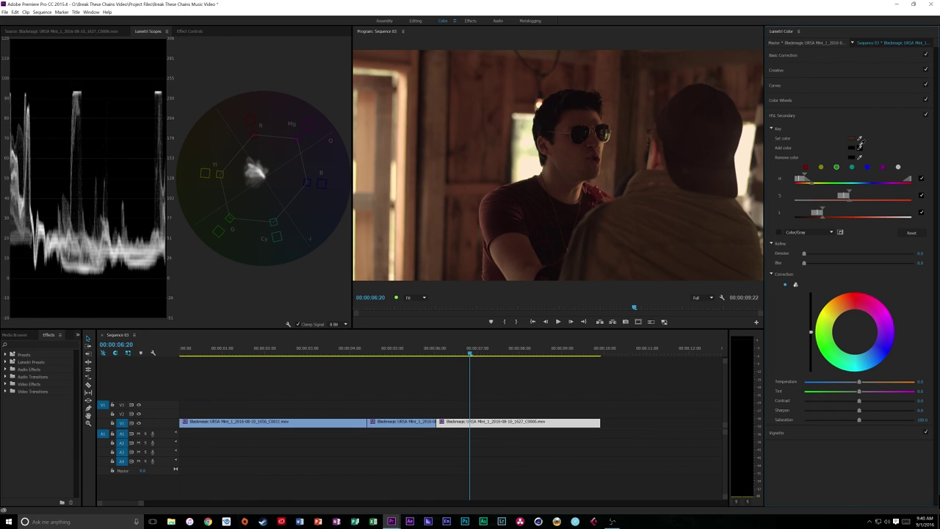
left_click(861, 157)
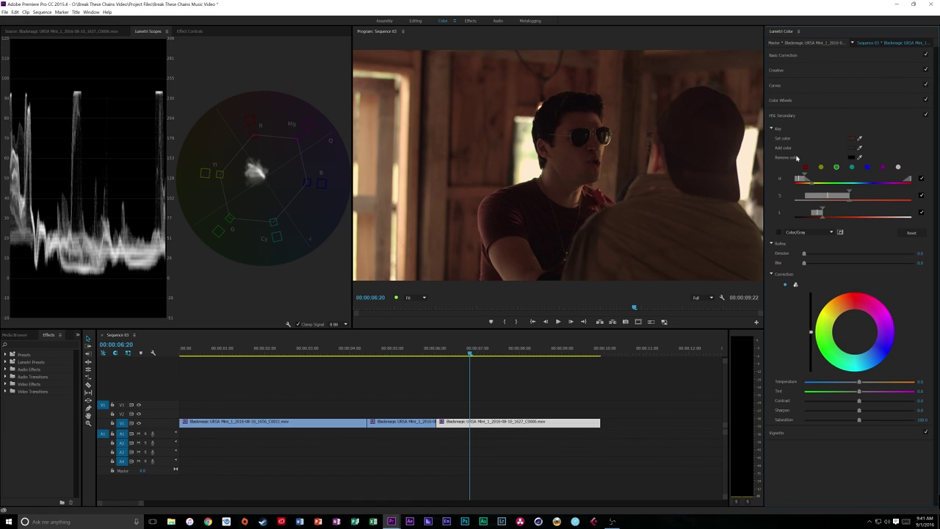
left_click(859, 157)
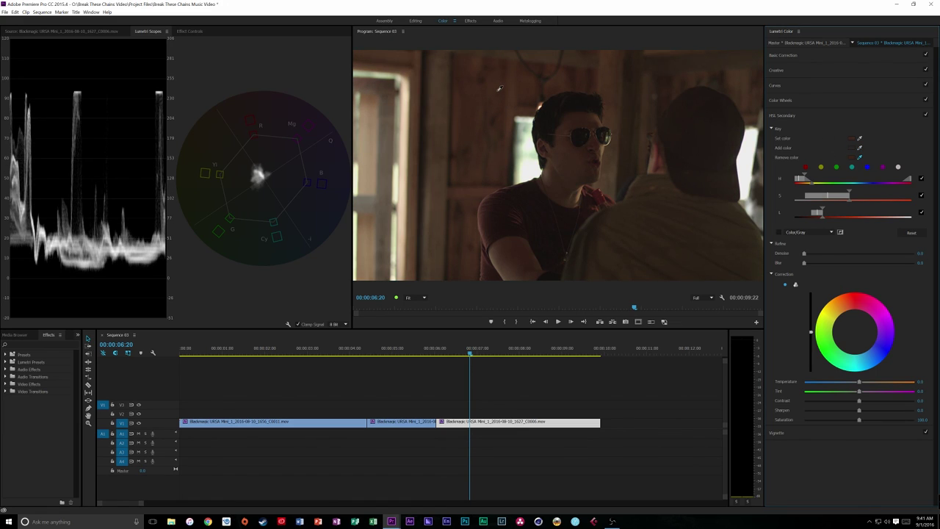
left_click(499, 89)
left_click_drag(847, 204, 841, 183)
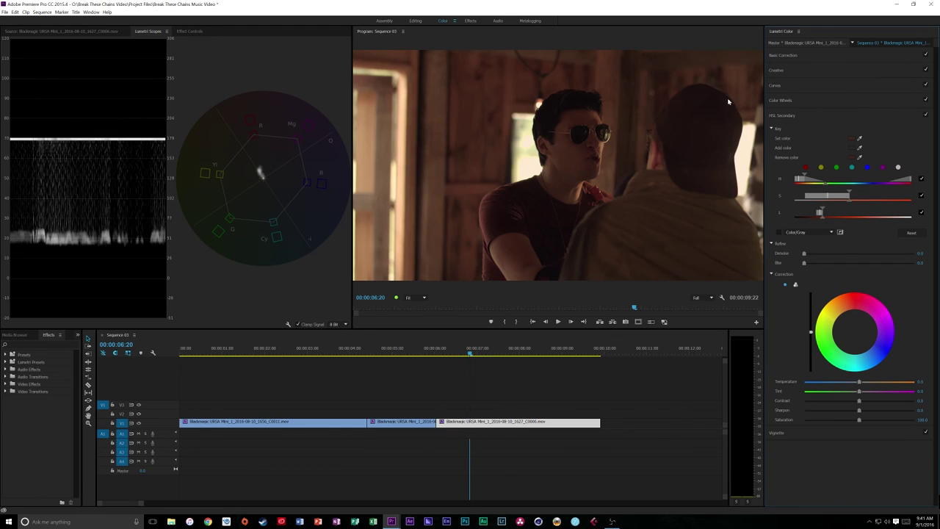
left_click(925, 116)
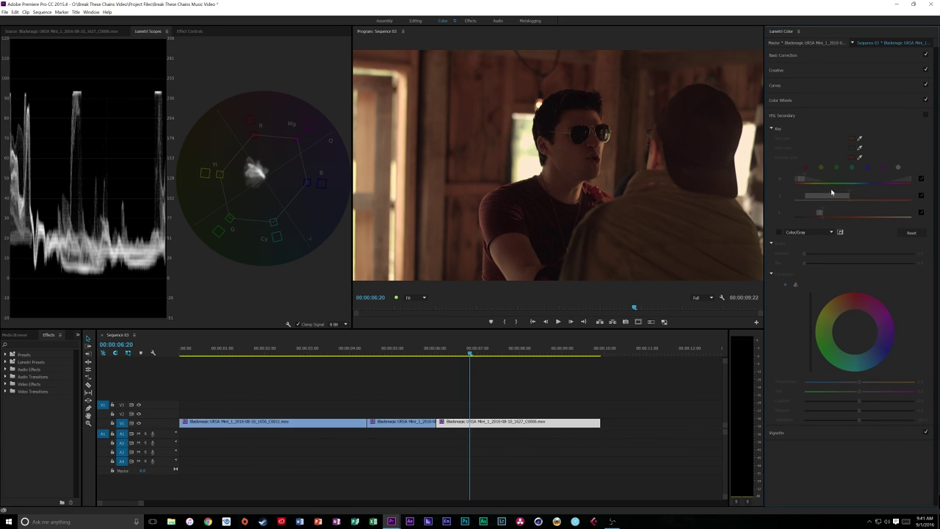
Set the last clip's Temperature to about 26 and add a dark vignette with Amount about -0.3.
left_click(802, 58)
left_click_drag(876, 108, 868, 107)
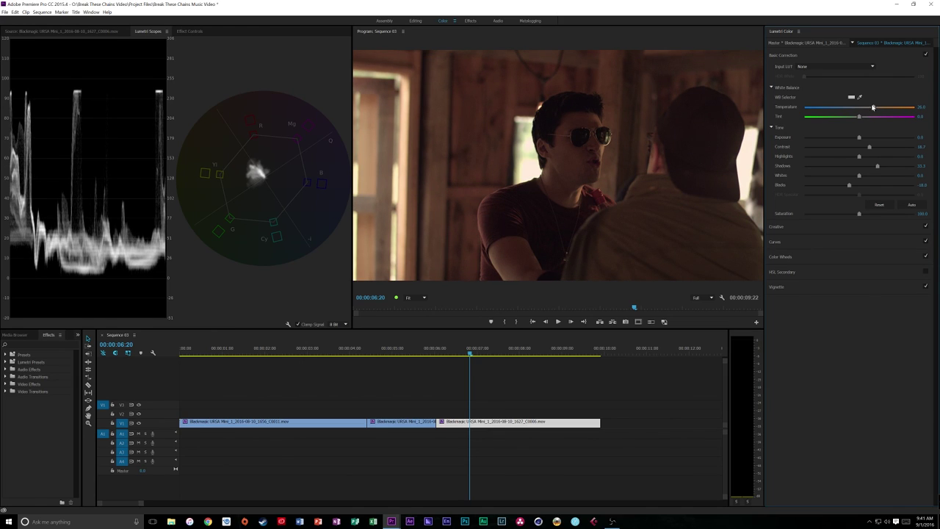
left_click(782, 256)
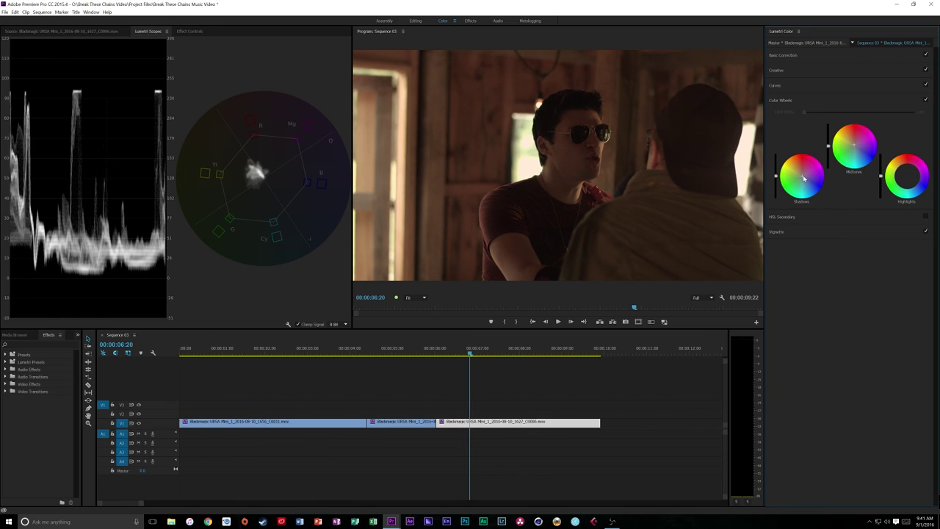
left_click(796, 233)
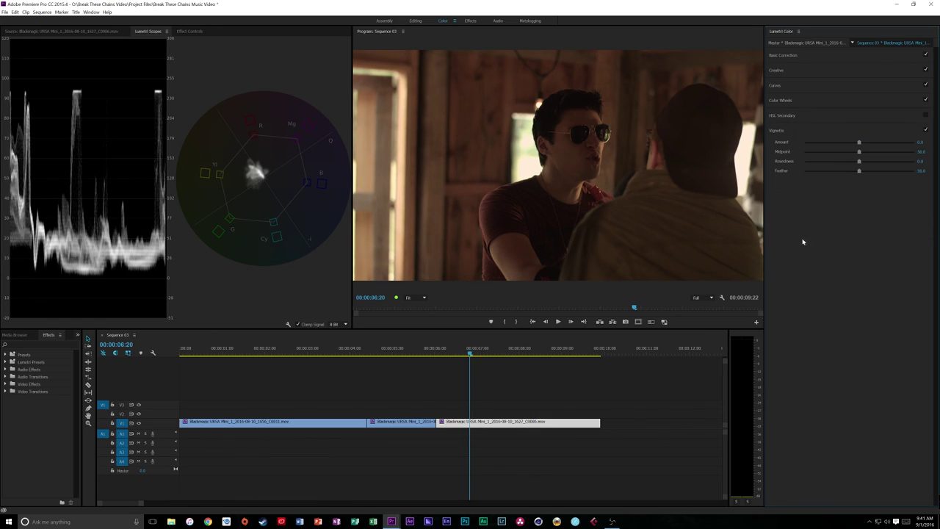
left_click_drag(860, 146, 852, 143)
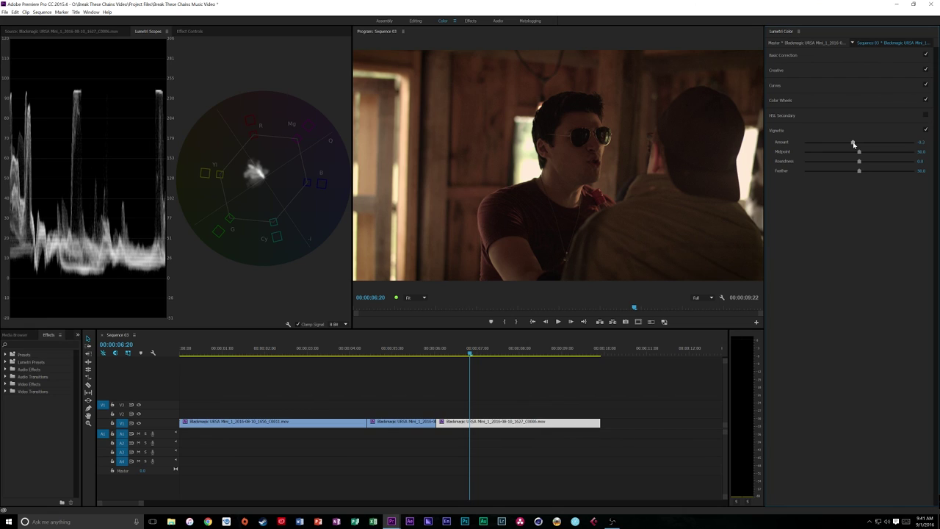
Raise the last clip's Highlights to about 93 and slightly adjust its Highlights color wheel.
left_click(825, 58)
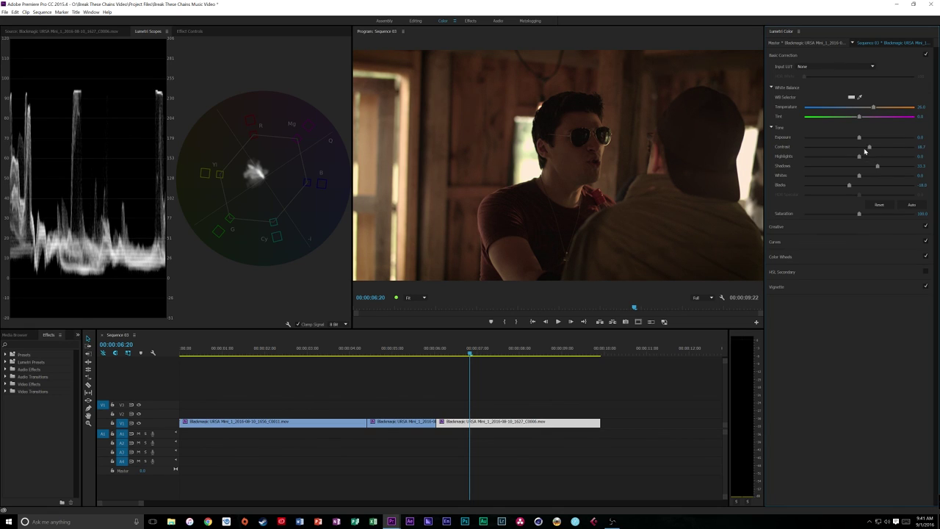
left_click_drag(873, 157, 911, 162)
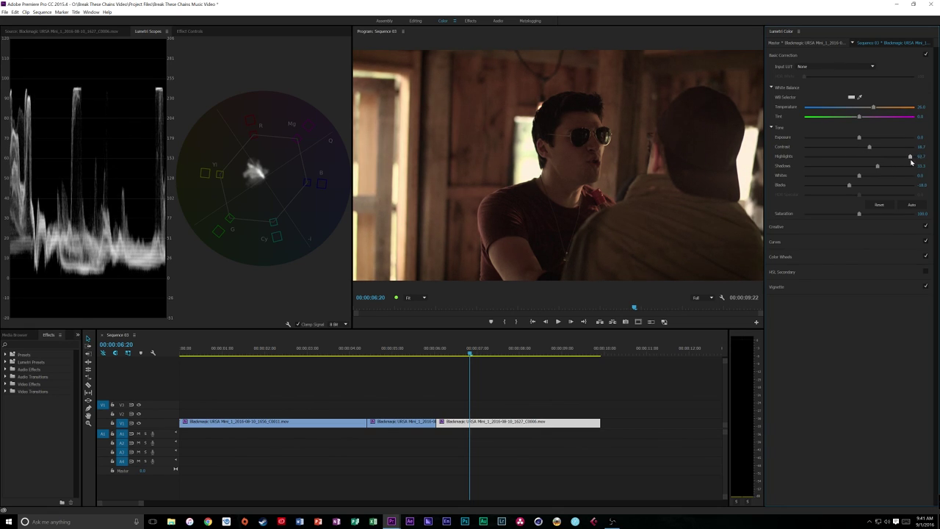
left_click(790, 257)
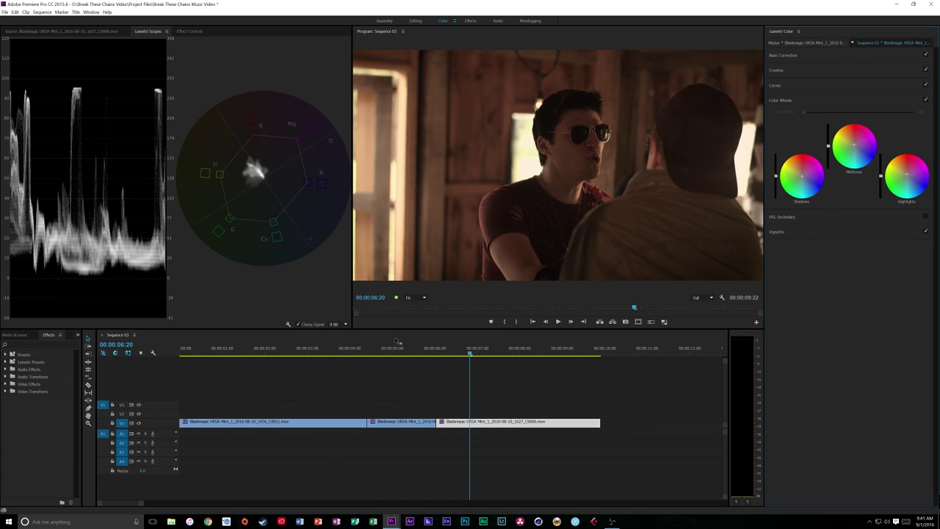
Play the last clip to check its grade.
left_click_drag(470, 353, 476, 354)
key("space")
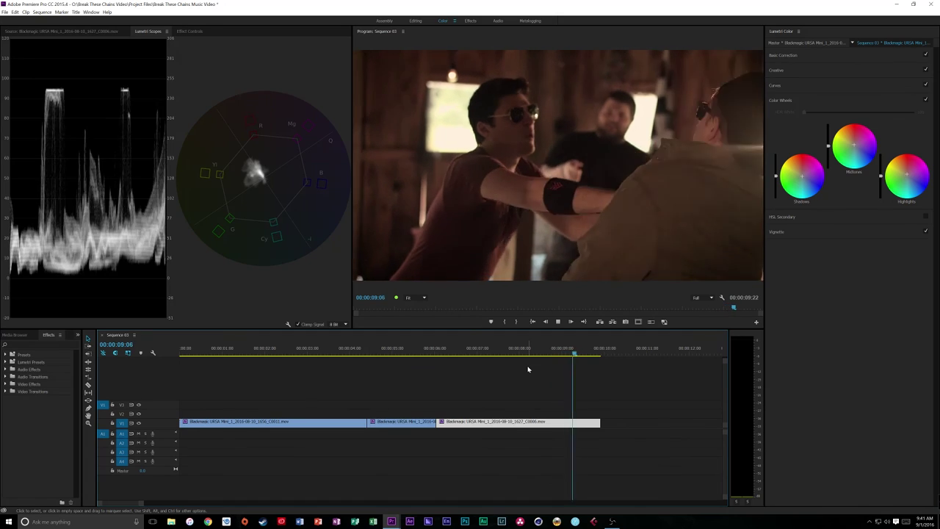
left_click_drag(499, 351, 487, 351)
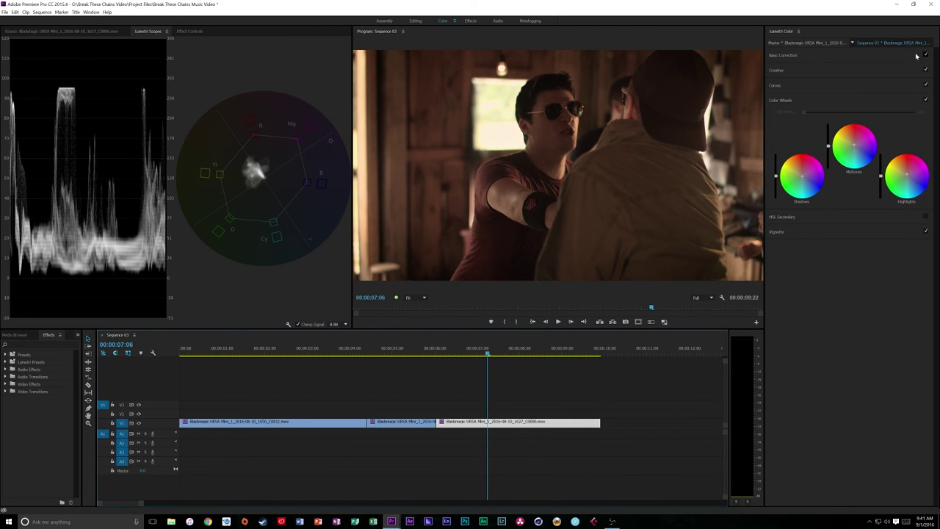
Delete the Lumetri Color effect from the last barn clip, the group shot and the car shot.
left_click(190, 32)
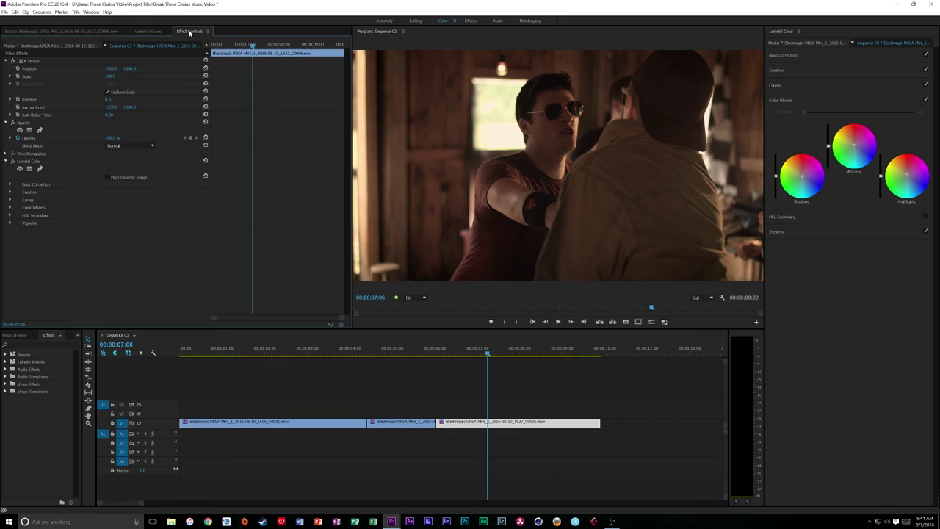
left_click(36, 162)
key("Delete")
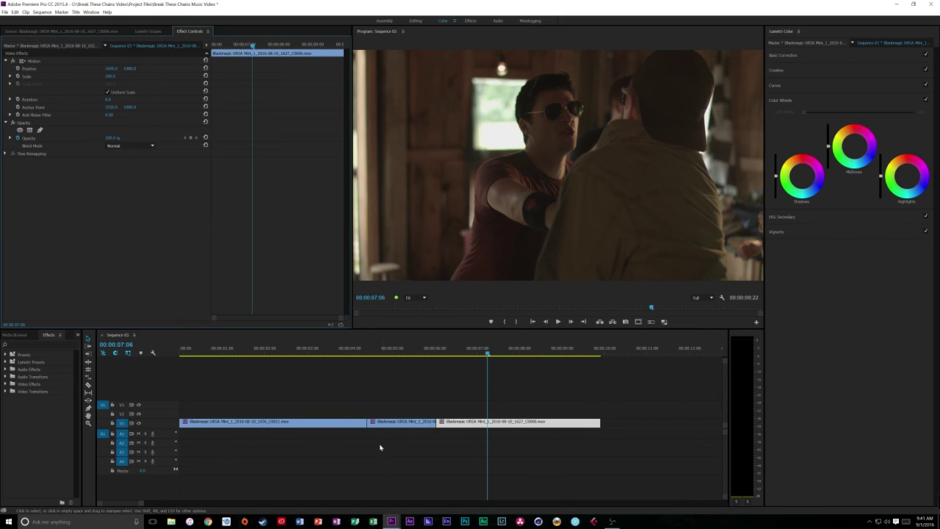
left_click(400, 429)
left_click(34, 160)
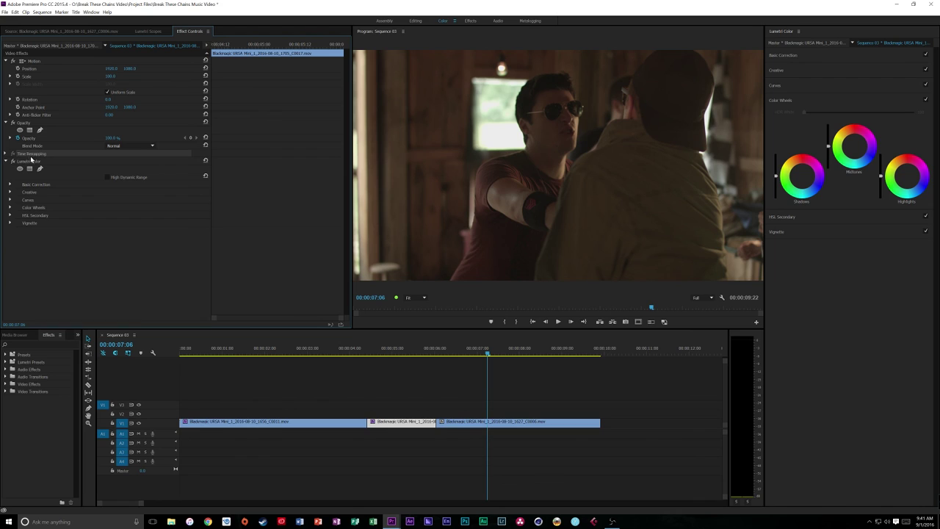
left_click(255, 428)
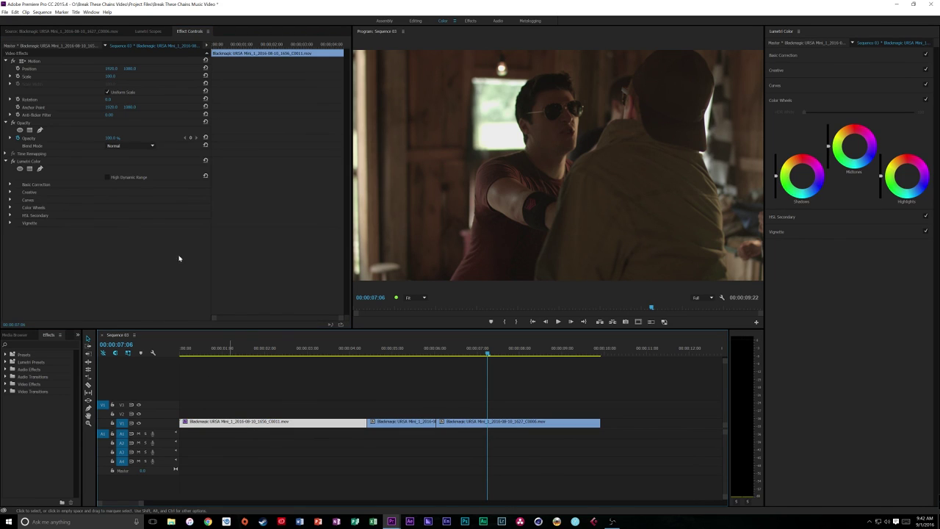
left_click(22, 161)
key("Delete")
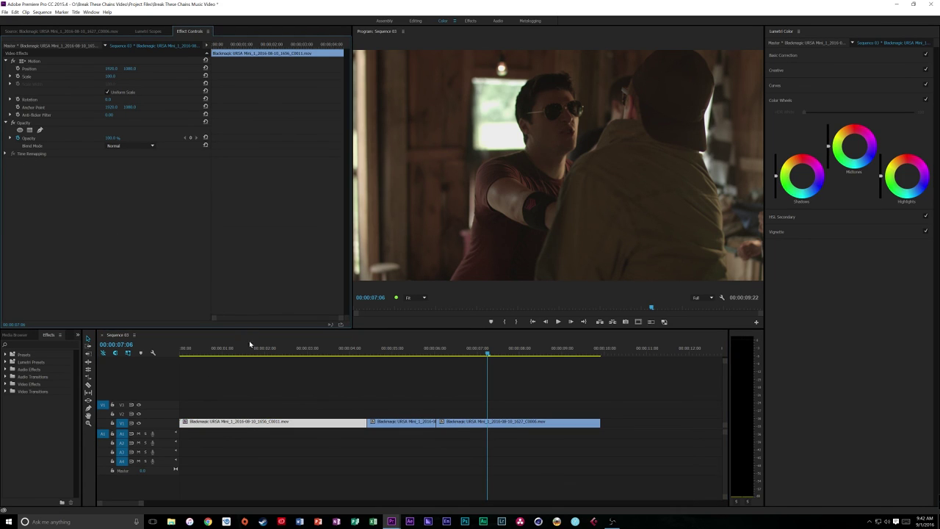
Apply the Interstellar - Rec709 creative look to the car shot and scrub through the clip to check it.
left_click(243, 353)
left_click_drag(243, 353, 240, 353)
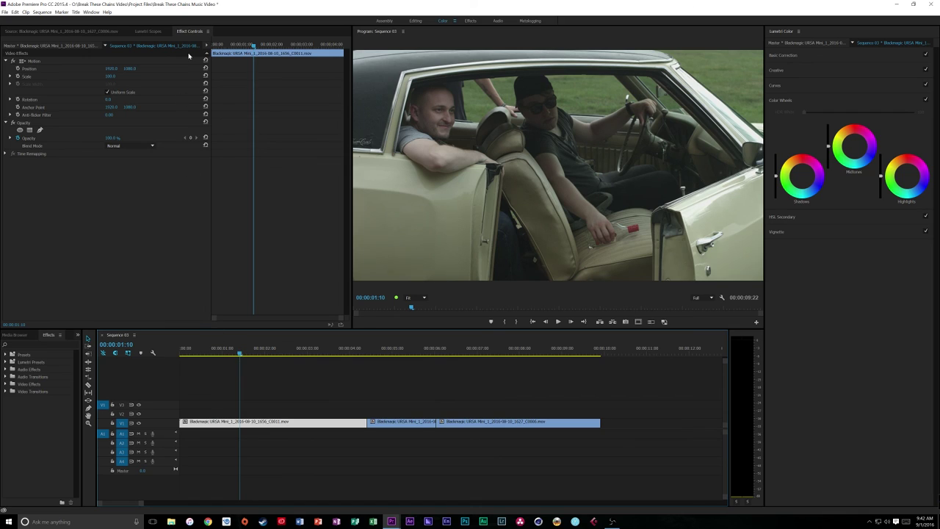
left_click(147, 31)
left_click(808, 70)
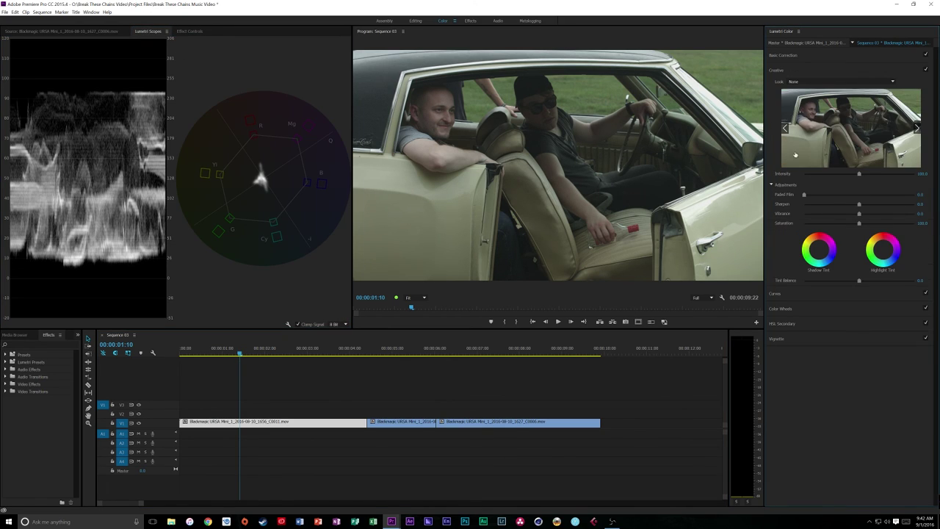
left_click(806, 83)
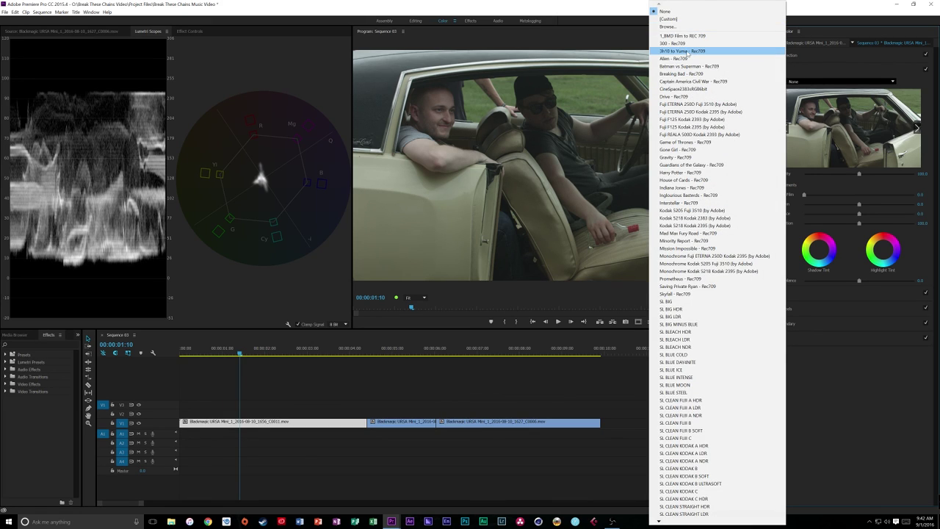
left_click(679, 202)
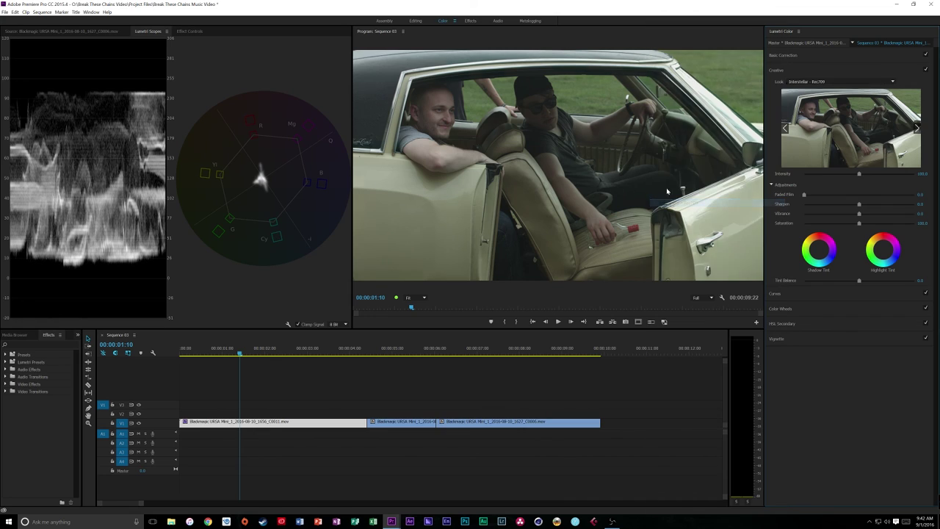
left_click_drag(240, 358, 337, 360)
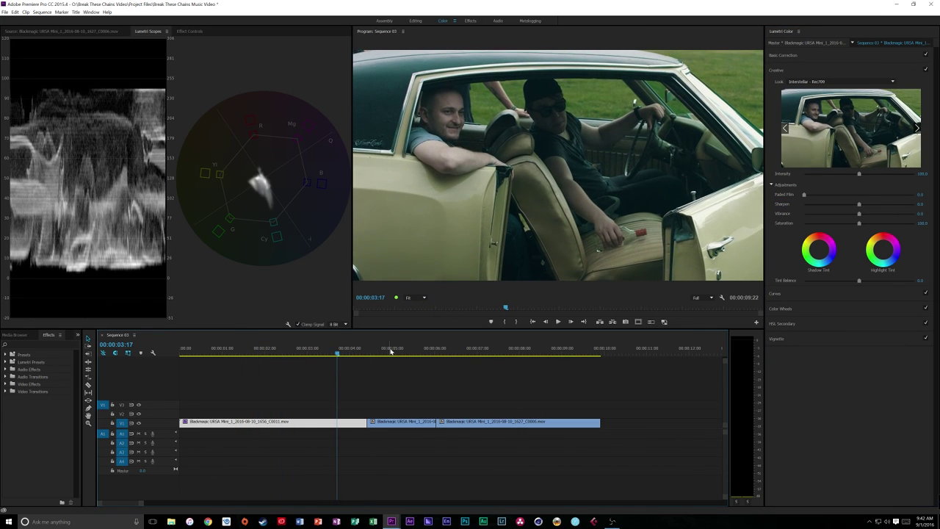
Apply the Interstellar - Rec709 creative look to the group shot and the last barn clip.
left_click(400, 352)
left_click(819, 80)
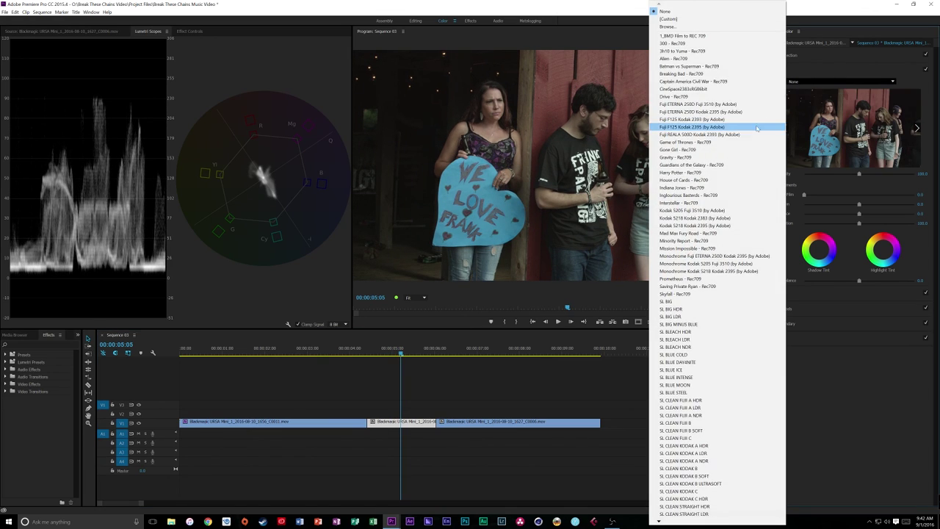
left_click(692, 203)
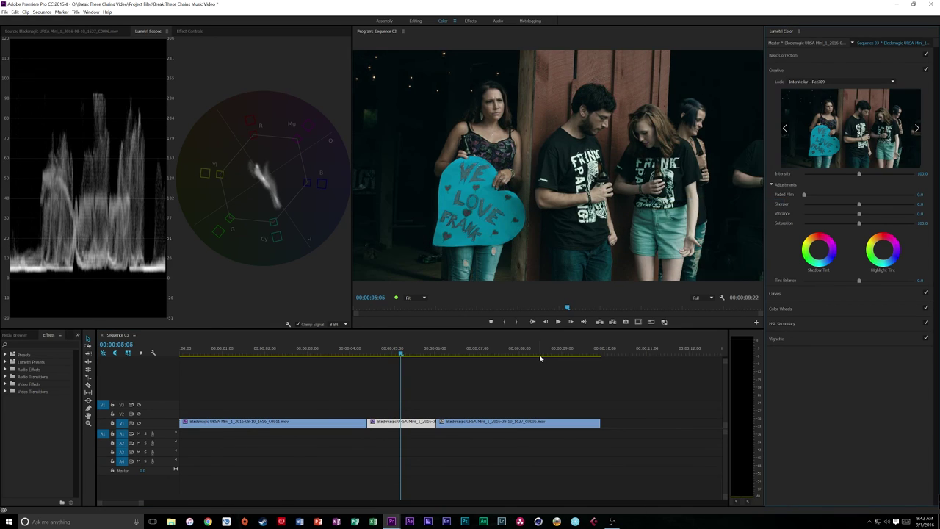
left_click(475, 353)
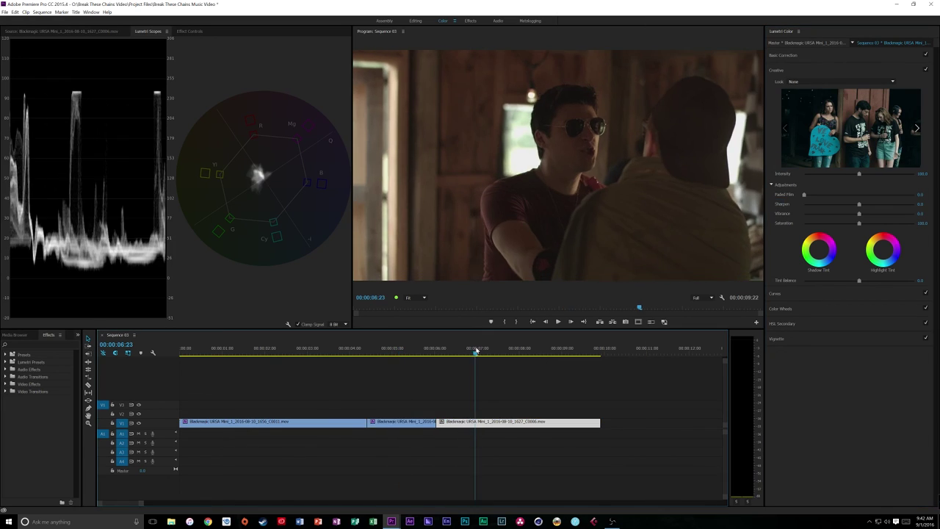
left_click(806, 81)
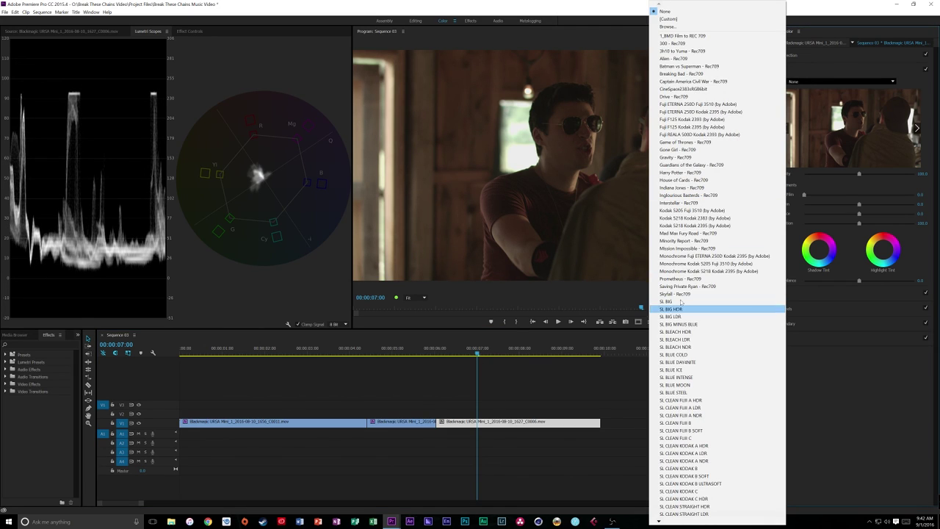
left_click(677, 203)
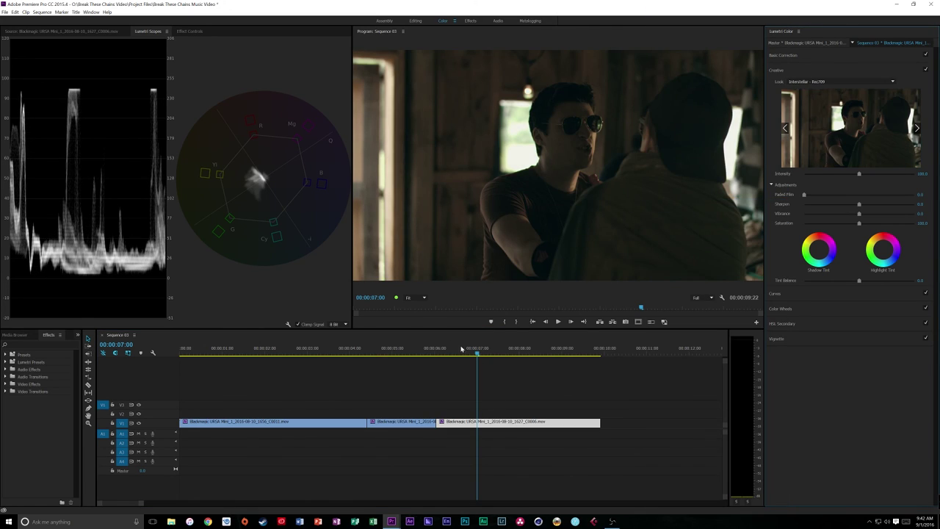
Set the car shot's Temperature to about 22, Contrast to about 23, Shadows to about 31 and Blacks to about -14.
left_click(317, 351)
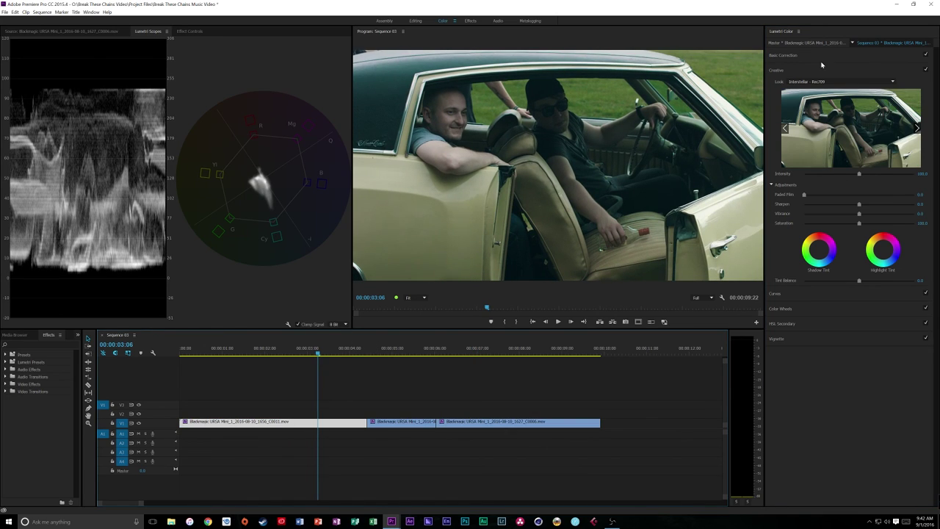
left_click(783, 55)
left_click_drag(859, 107, 871, 109)
left_click_drag(859, 146, 851, 191)
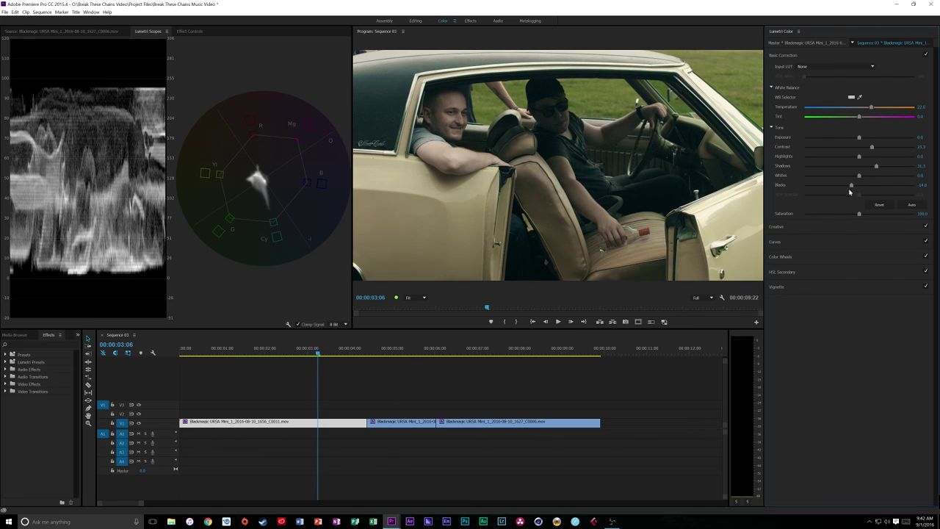
Raise the group shot's Highlights to about 29 in the basic correction.
left_click_drag(328, 355, 392, 355)
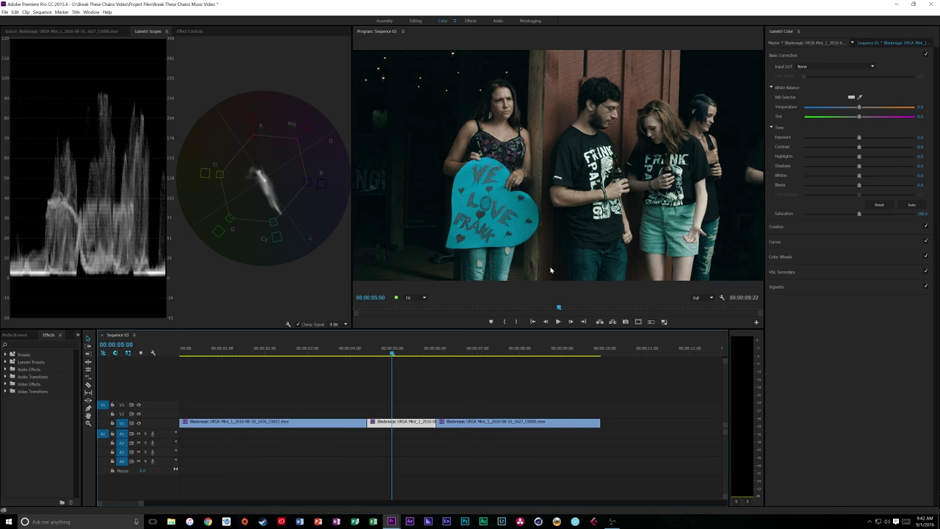
left_click_drag(859, 155, 876, 167)
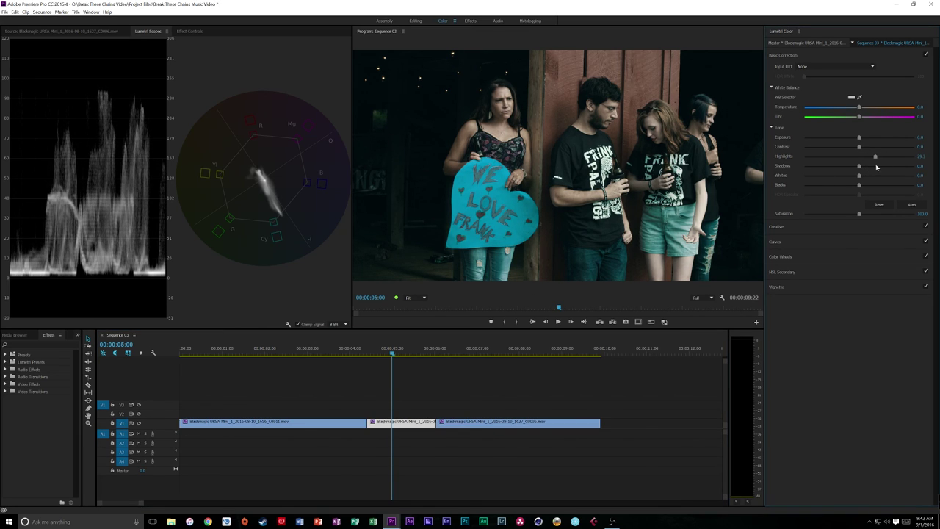